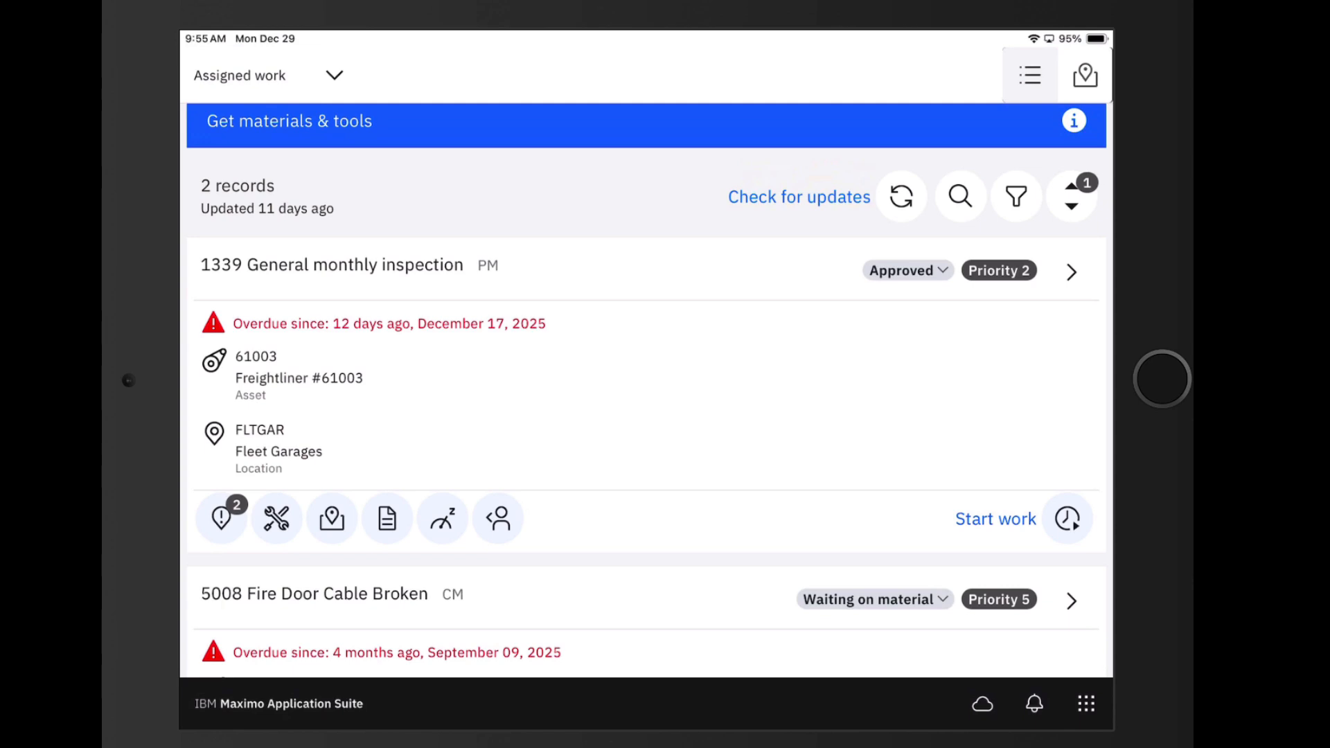
- Look through the assigned work list and open the safety hazards of the General monthly inspection work order
scroll(645, 390, "down", 1)
scroll(645, 390, "up", 1)
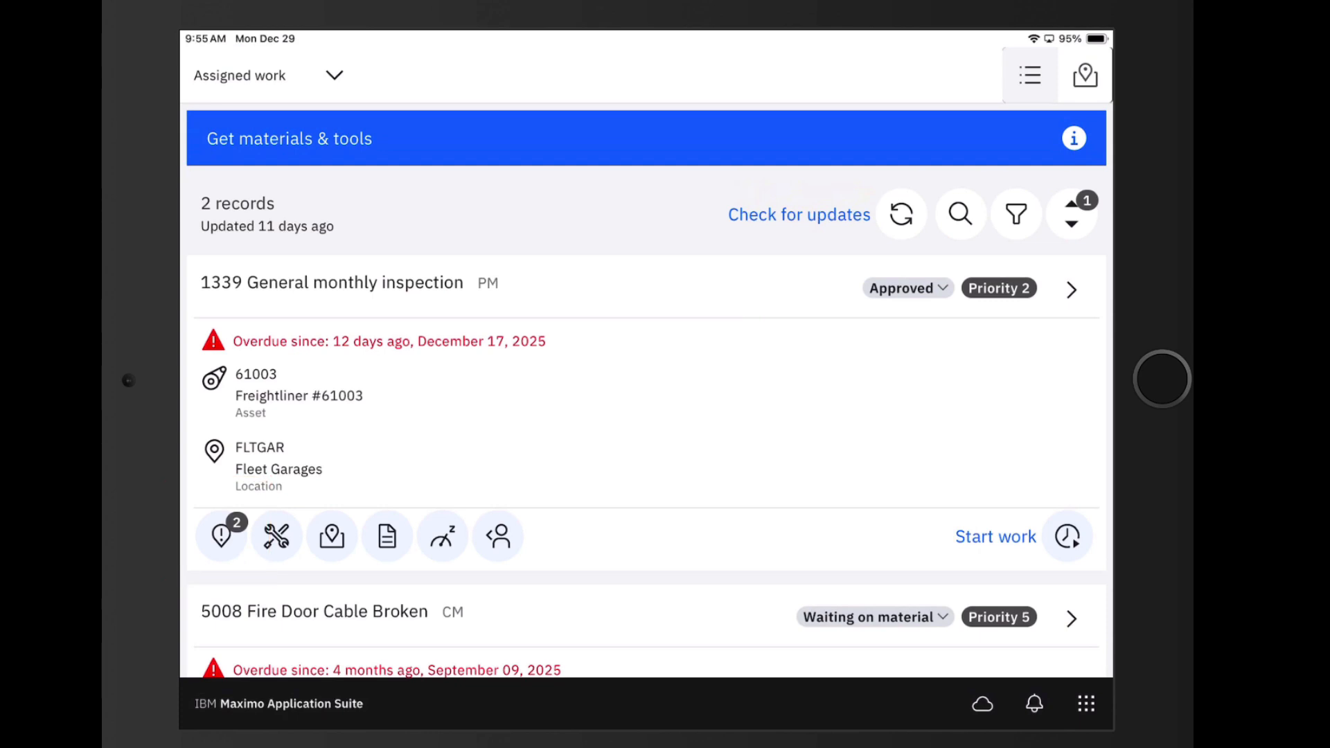
left_click(221, 536)
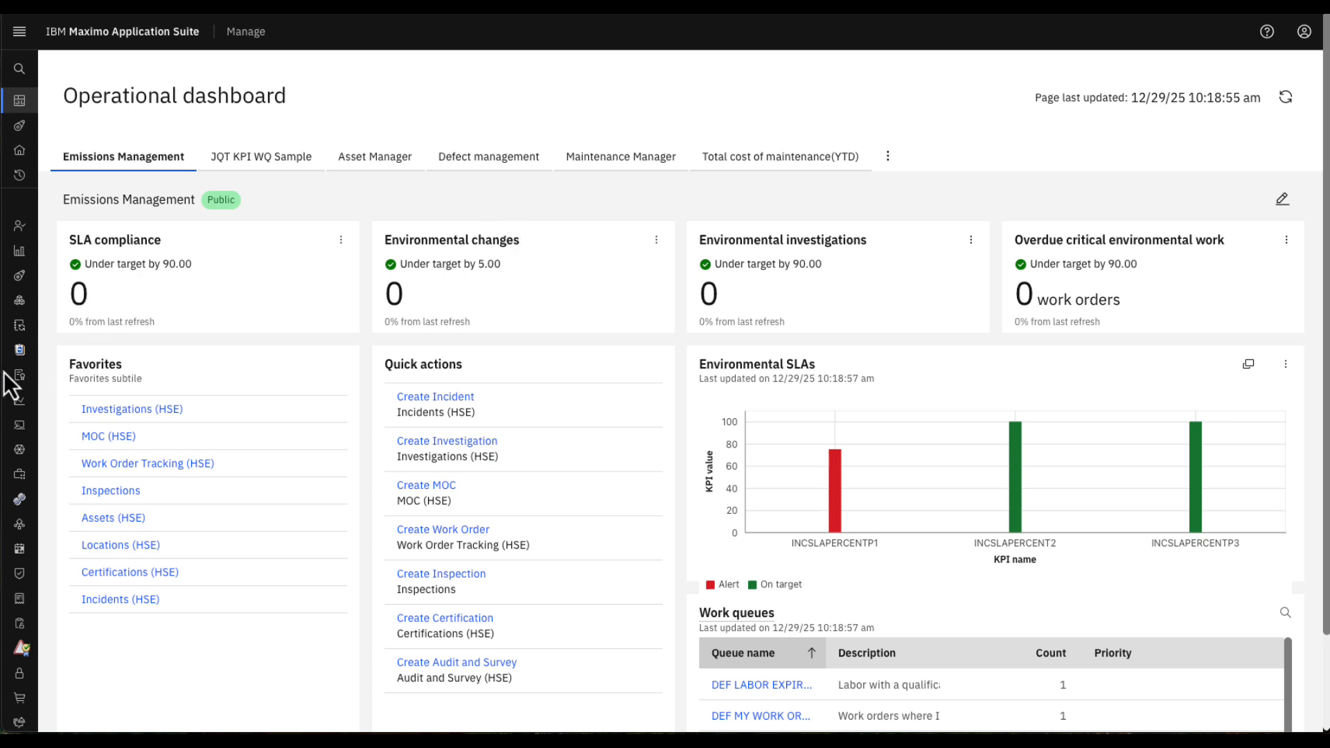
- Switch to Maximo Manage and open the standard Hazards application among the Safety applications under Planning
scroll(22, 384, "down", 2)
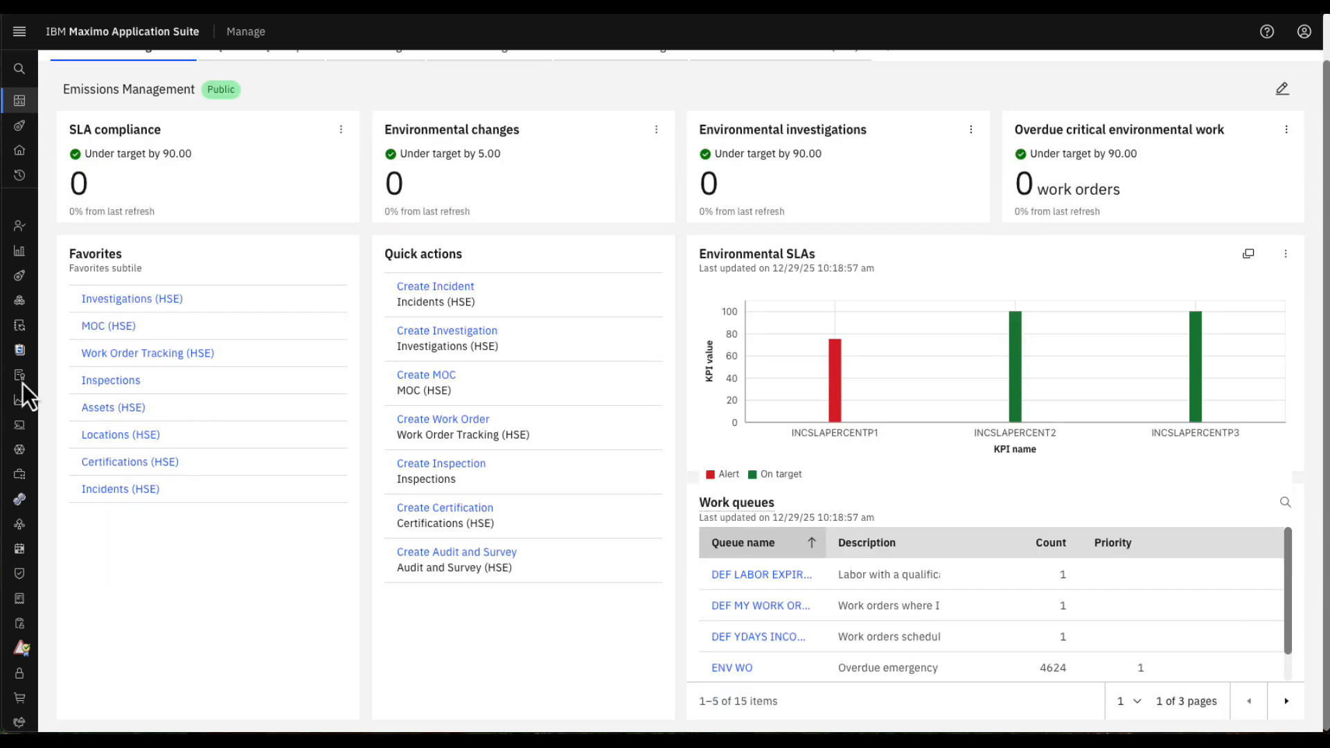
mouse_move(21, 513)
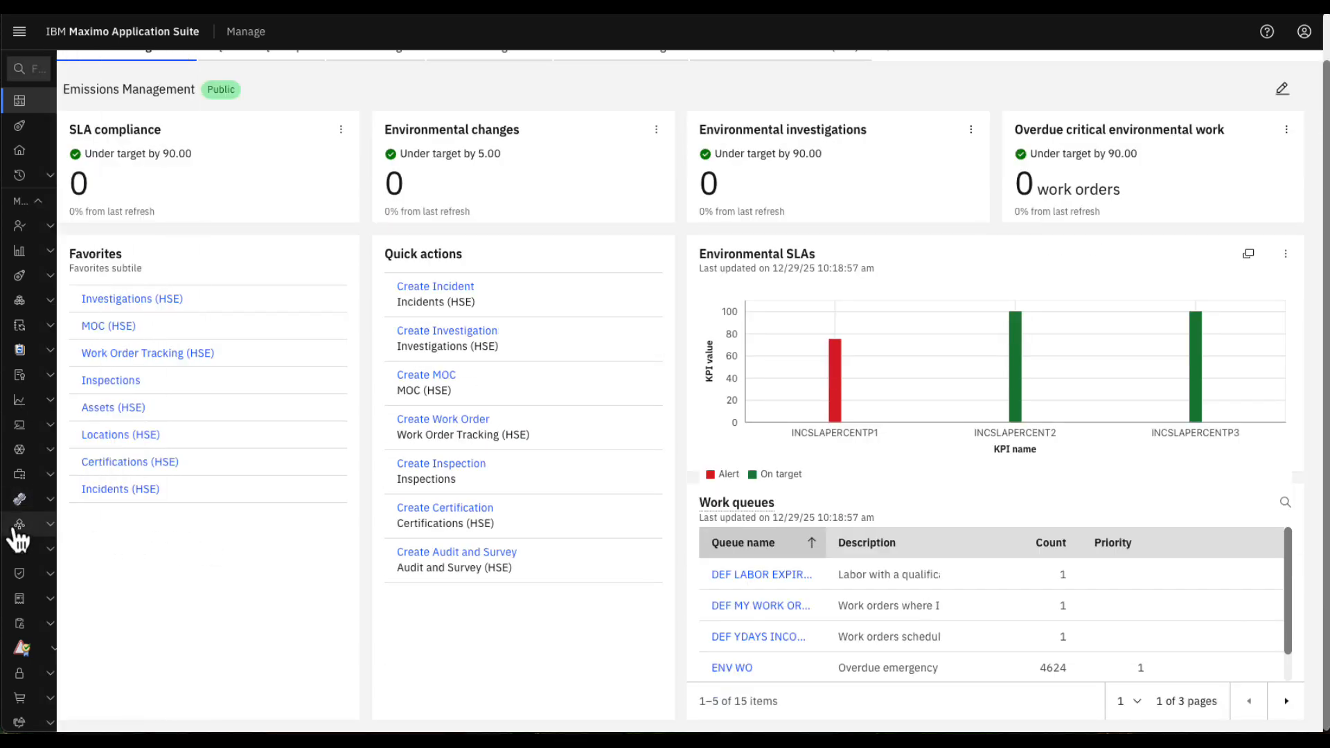
left_click(180, 528)
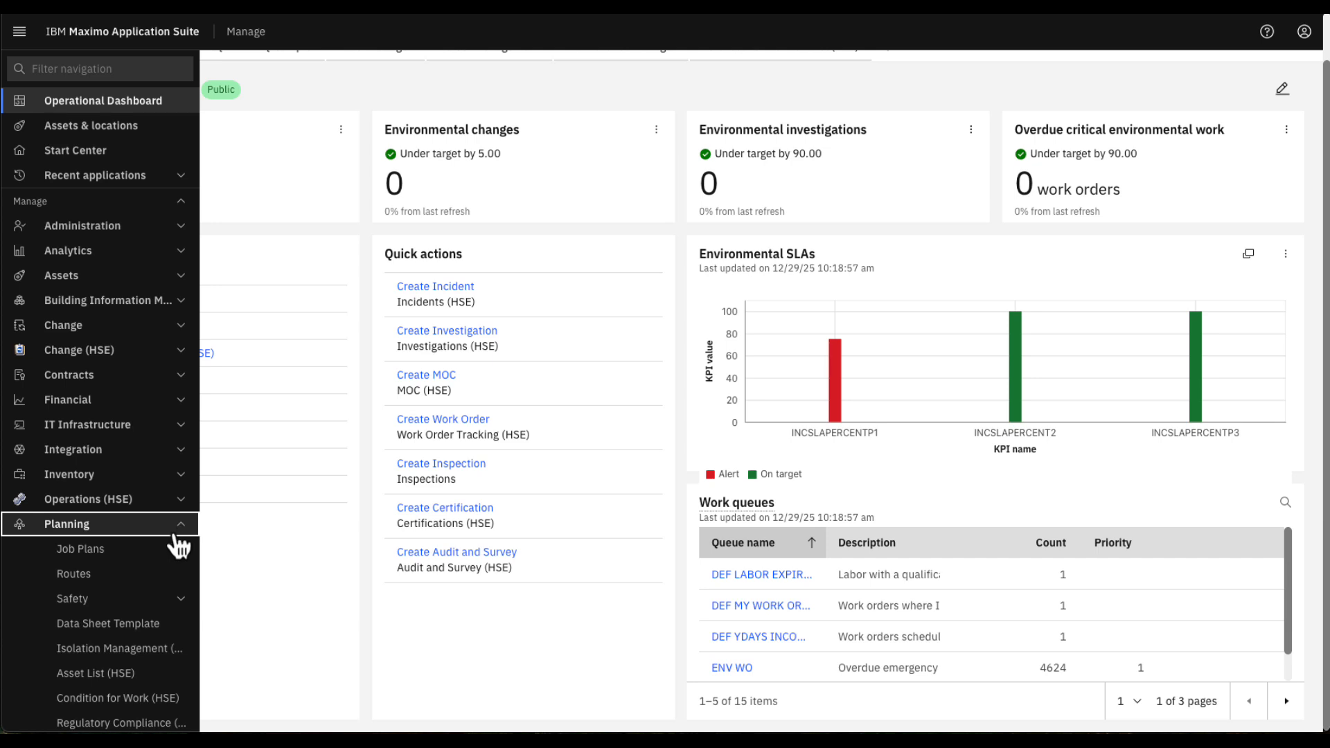
left_click(179, 607)
scroll(180, 610, "down", 7)
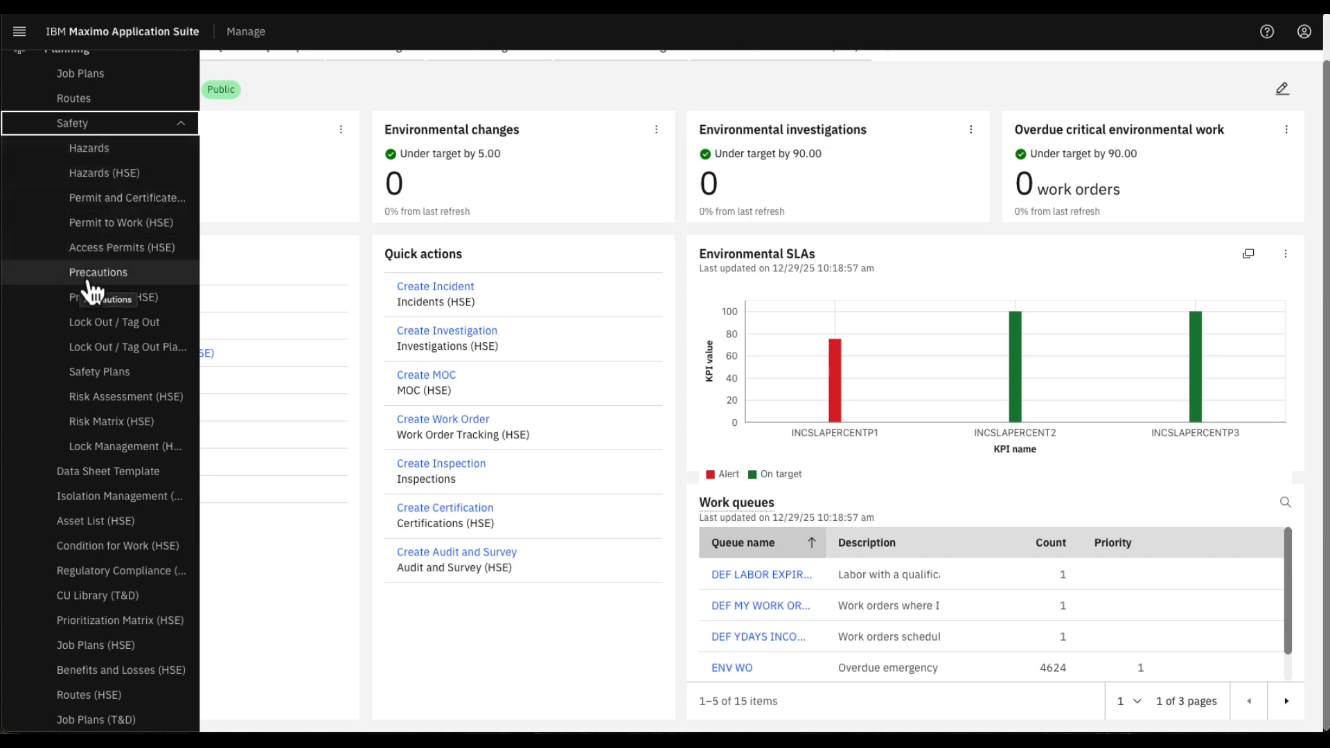
left_click(99, 152)
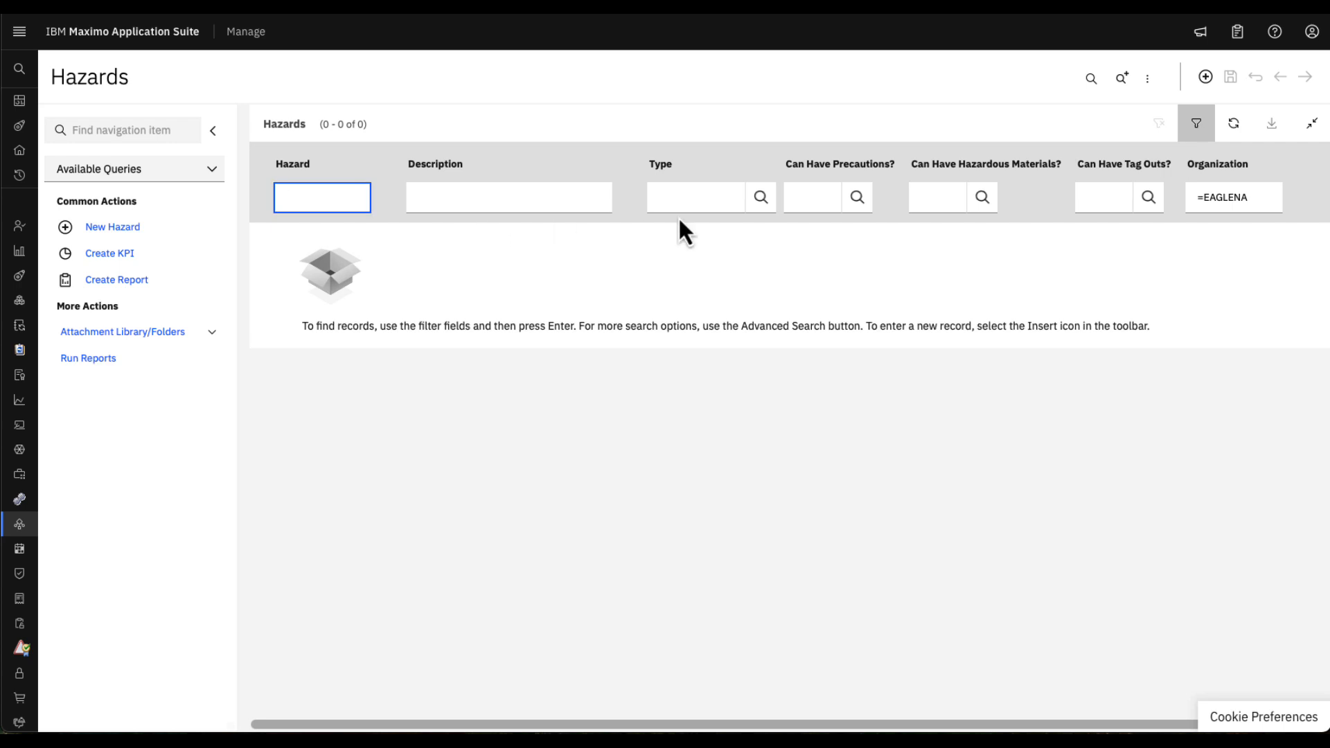
- List all hazard records and view the precautions associated with the SULFACID hazard
left_click(1235, 127)
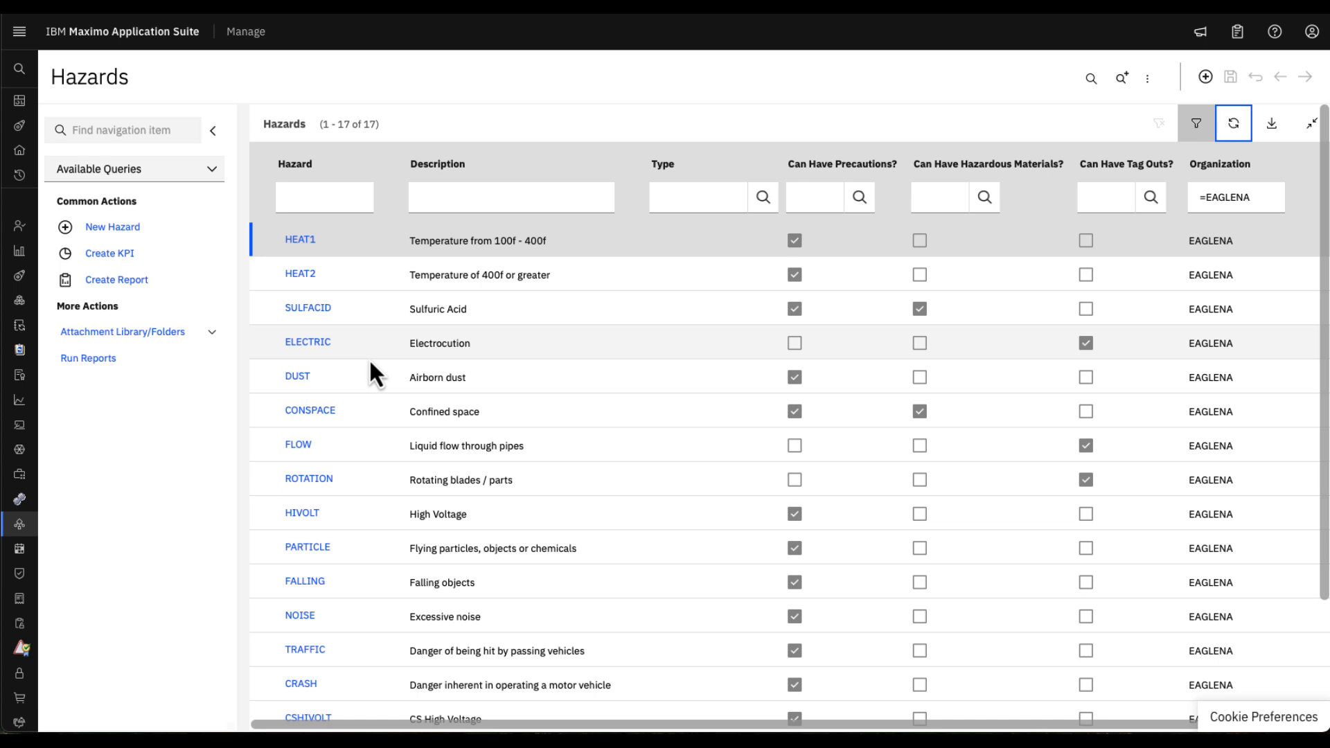
left_click(320, 311)
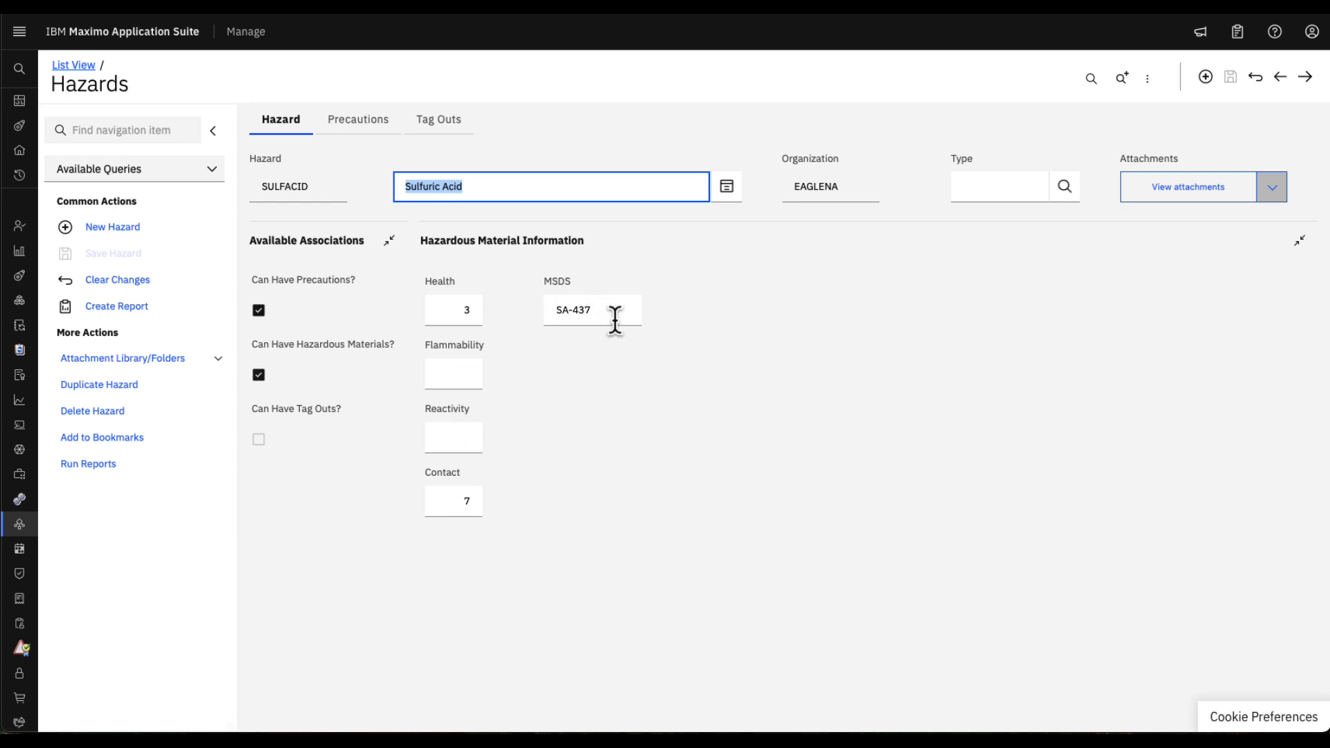
left_click(357, 122)
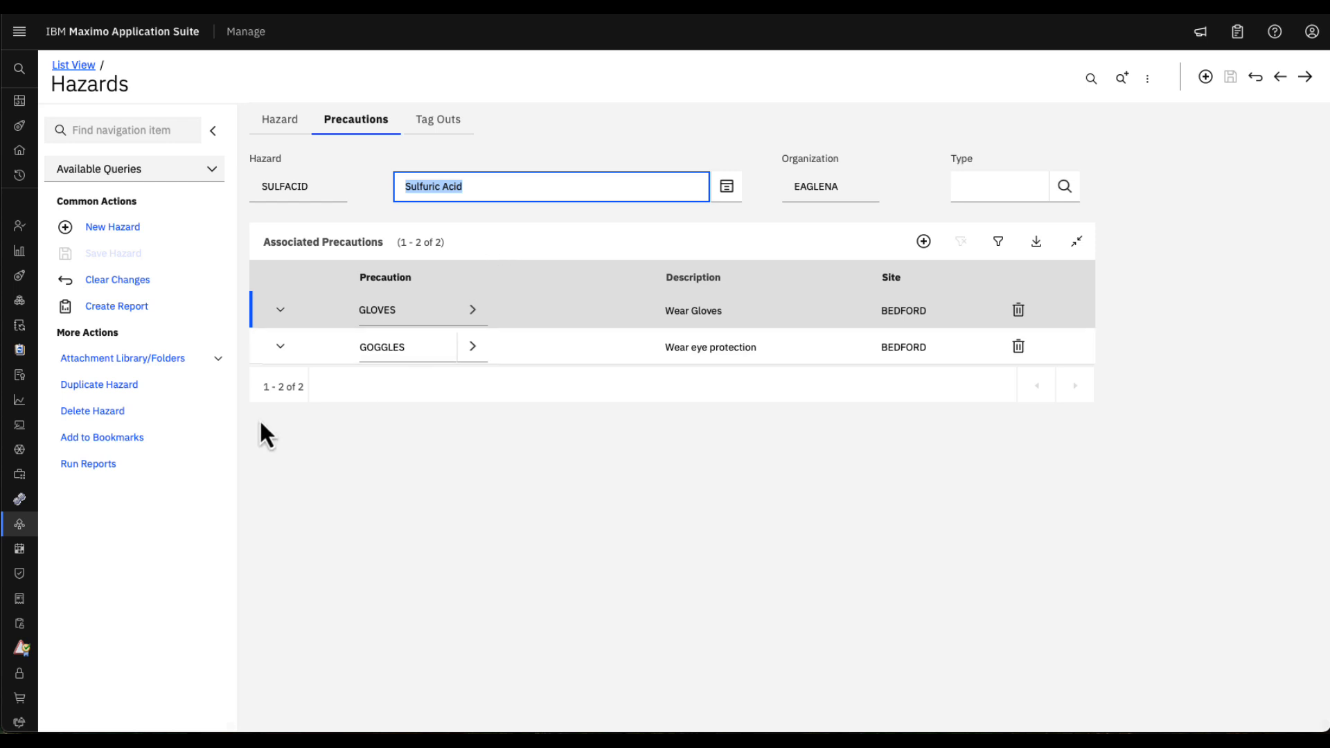
- Open the Safety Plans application among the Safety applications under Planning
mouse_move(21, 534)
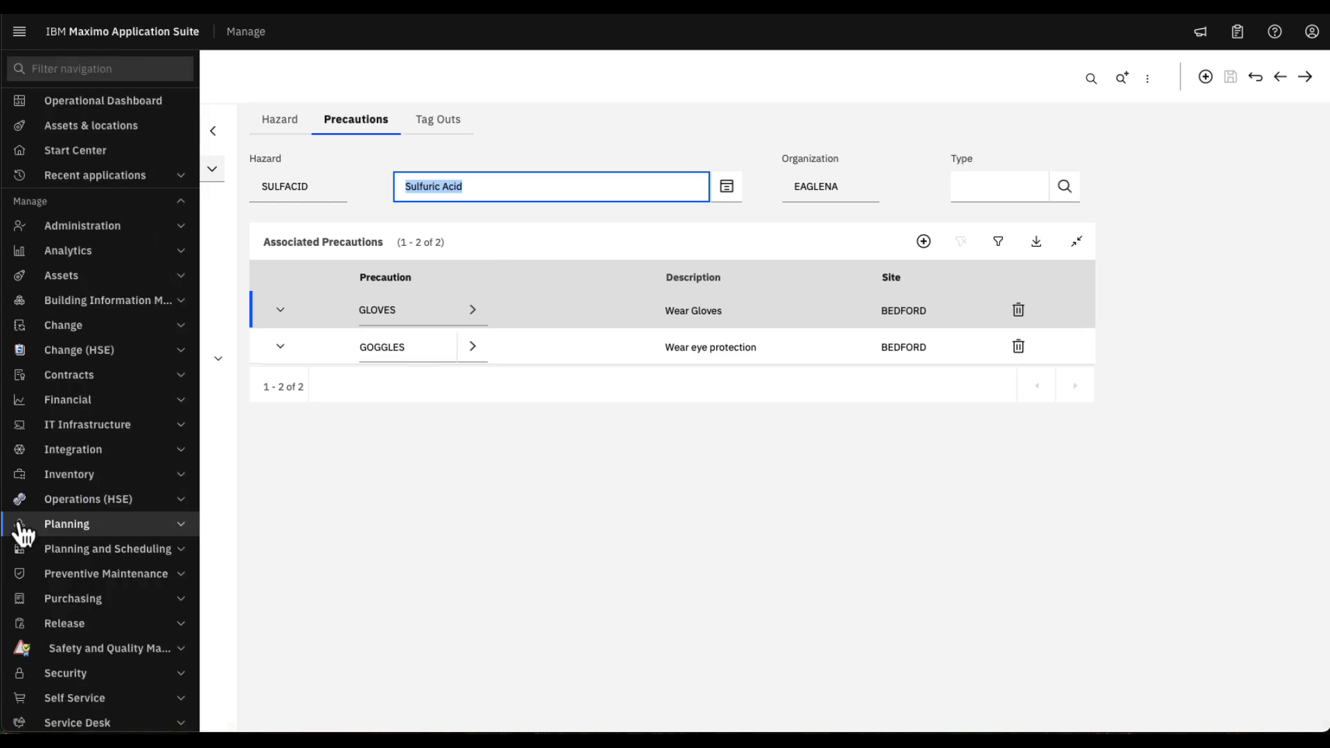
left_click(188, 530)
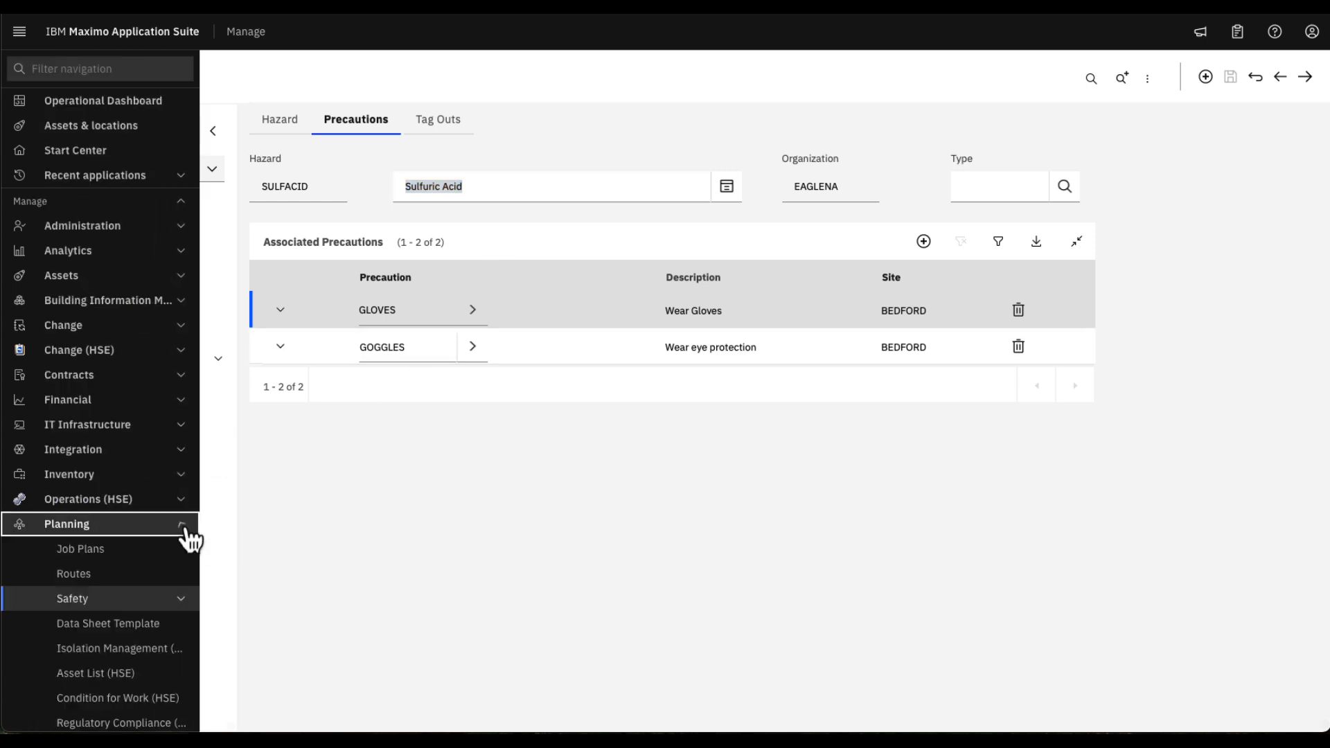
left_click(182, 608)
scroll(173, 597, "down", 6)
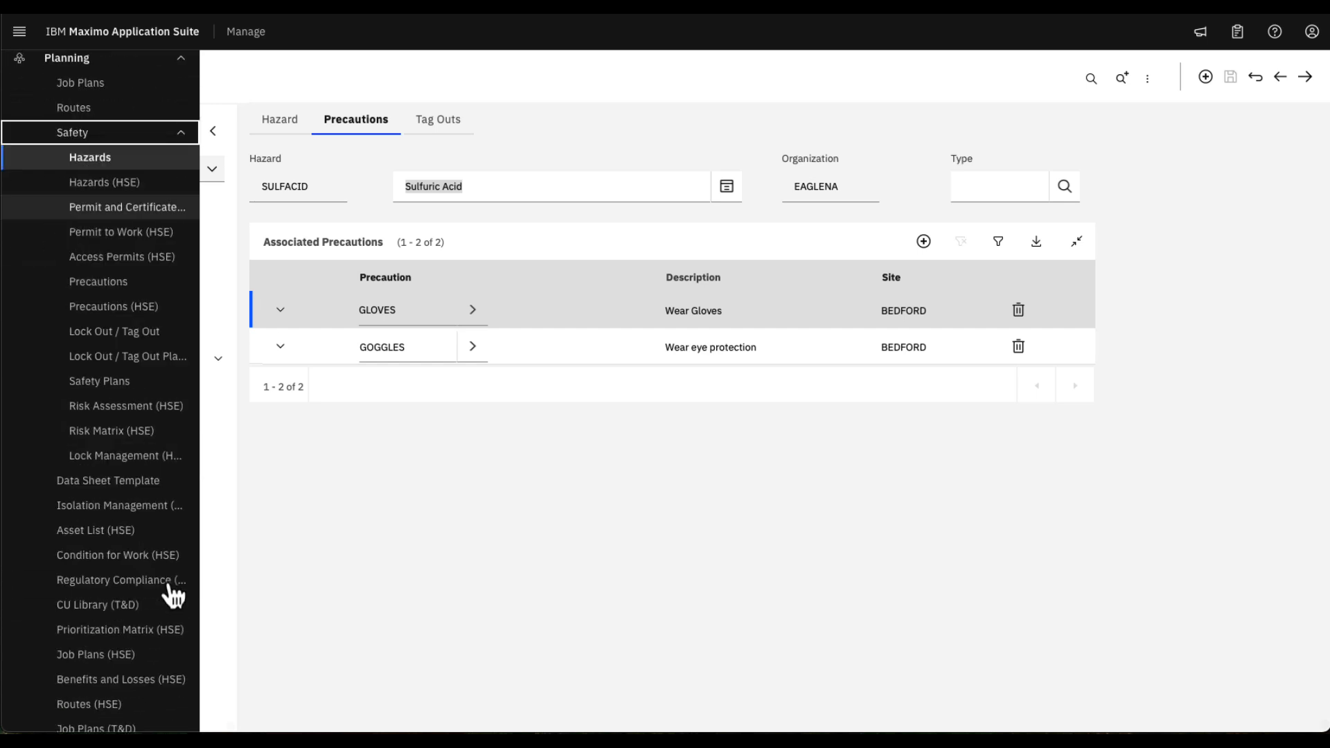
scroll(174, 595, "down", 2)
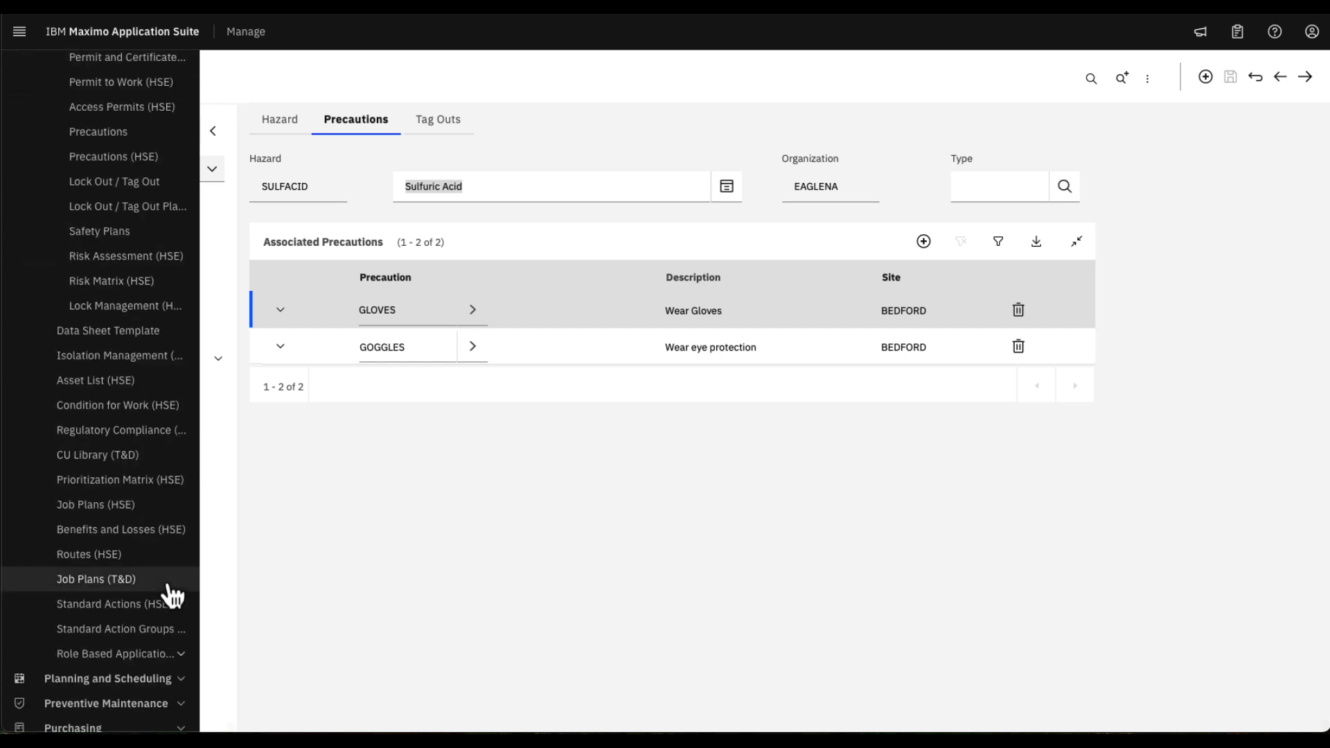
left_click(116, 235)
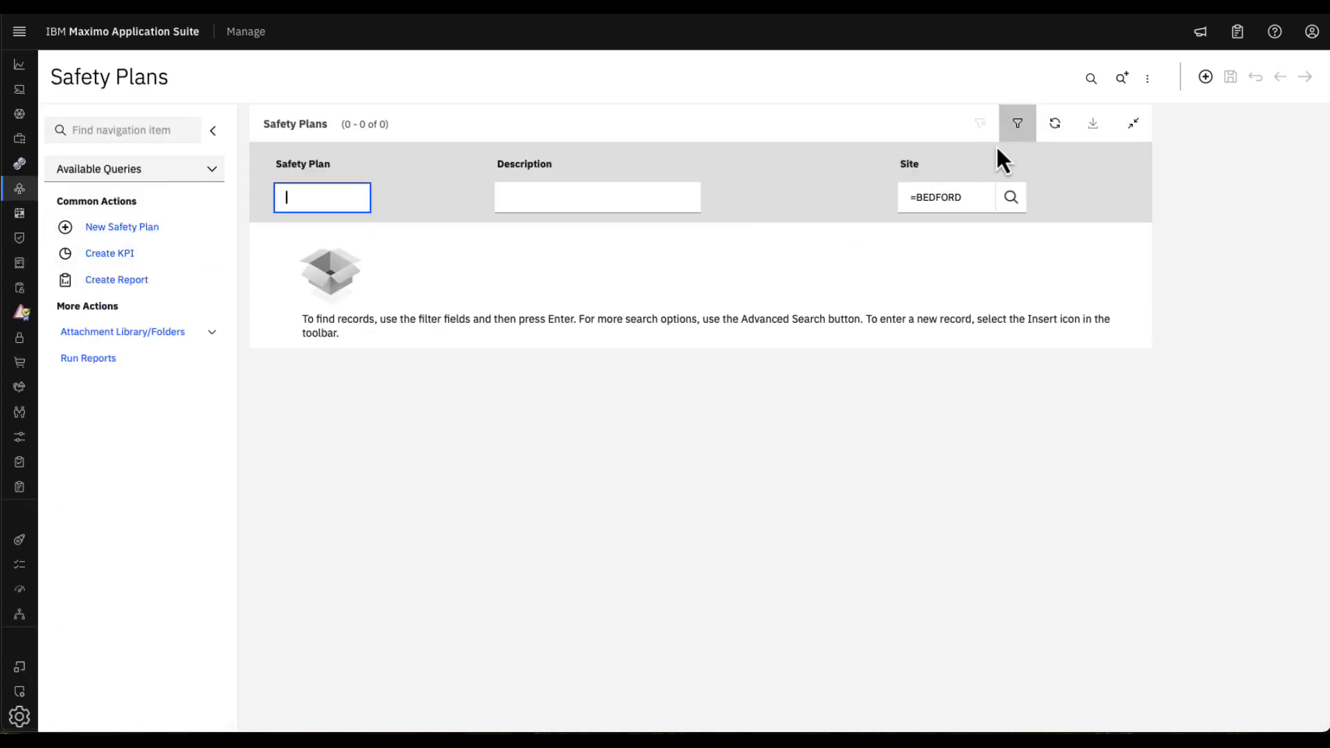
- List all safety plans and examine the FREIGHT plan's hazards, including the precautions for SULFACID
left_click(1054, 125)
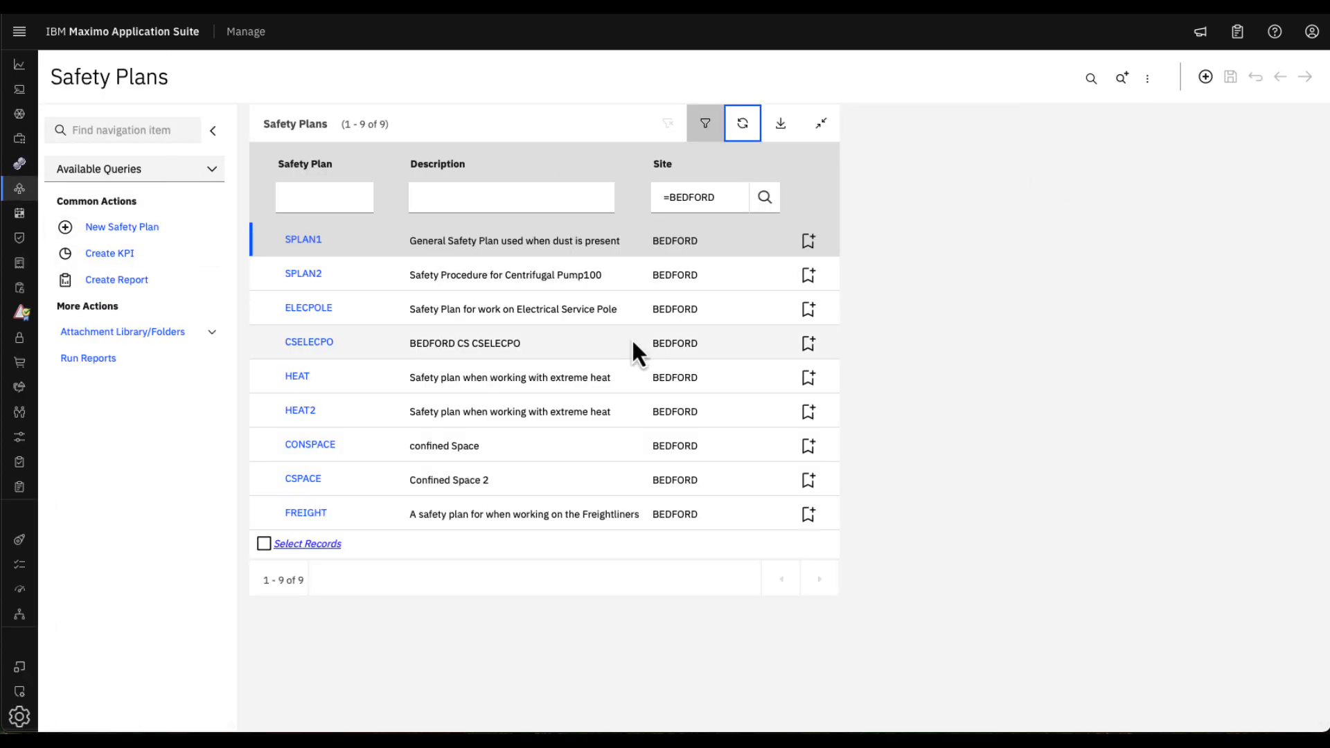
left_click(318, 515)
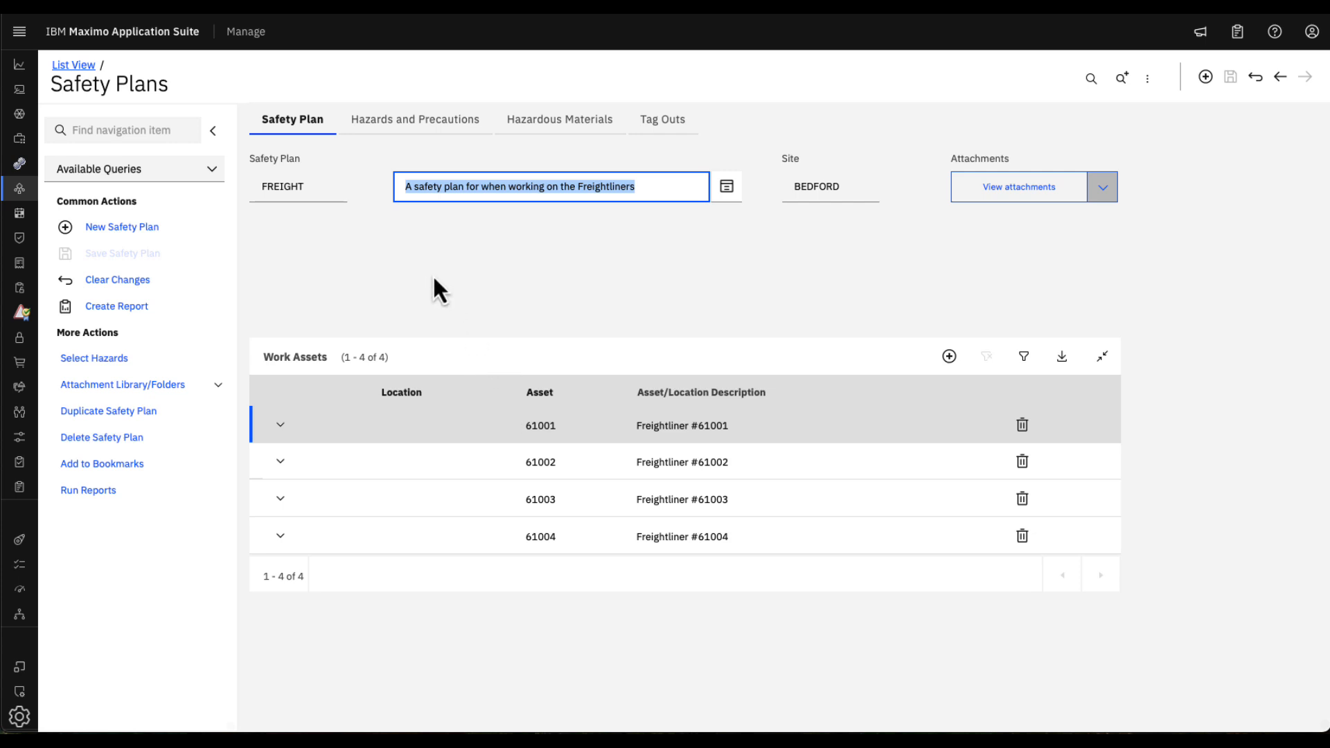
left_click(420, 132)
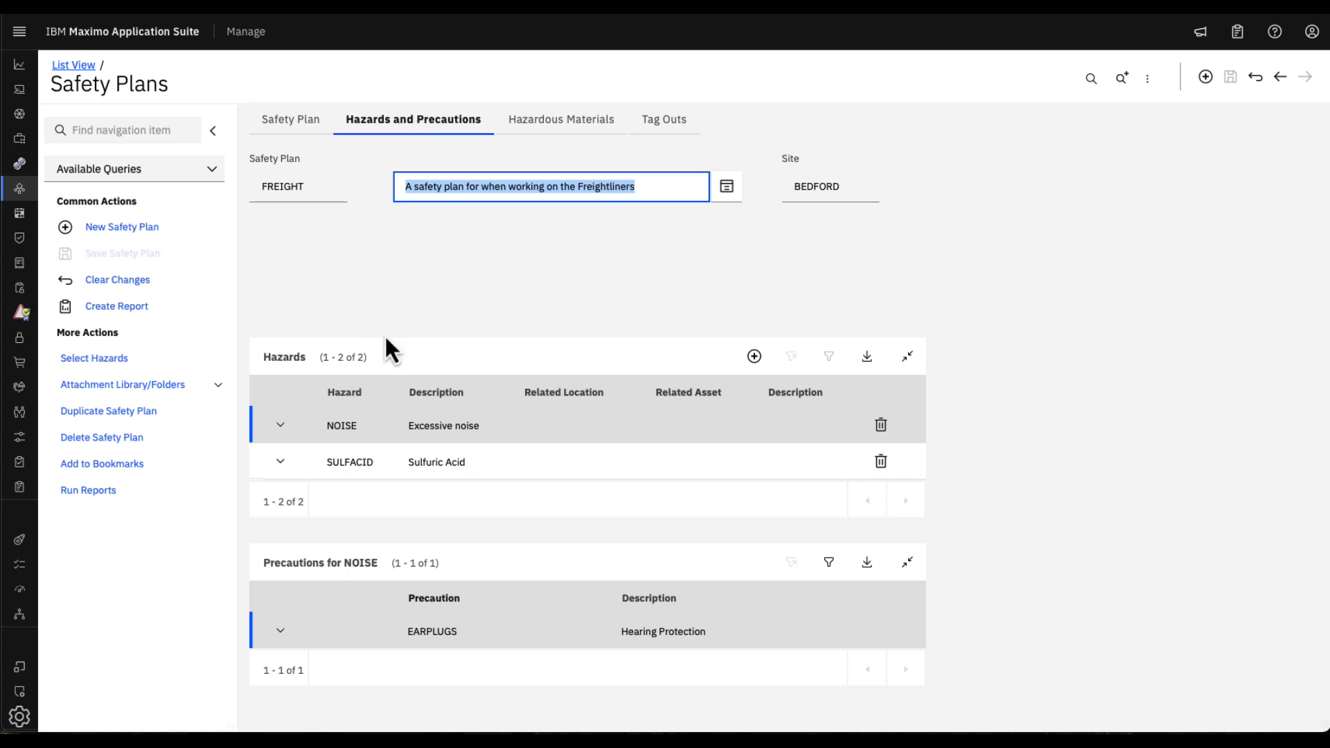
left_click(367, 467)
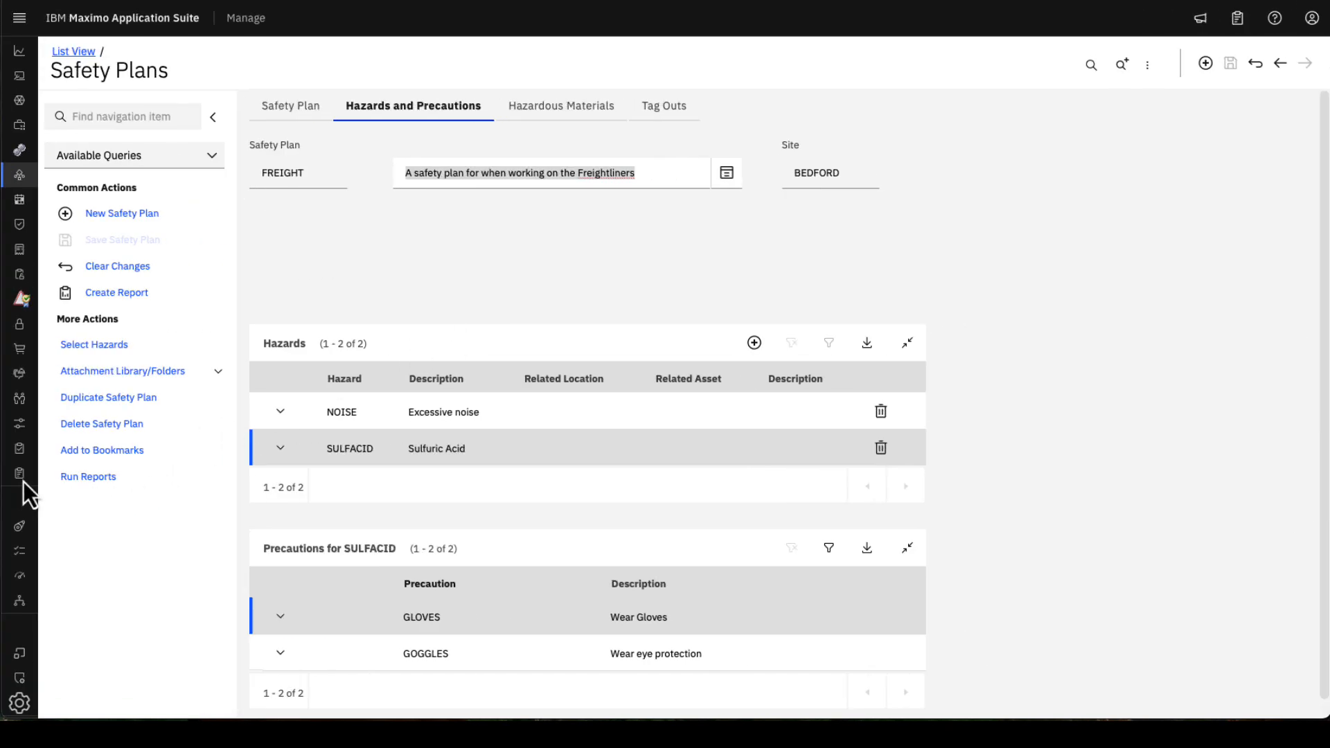
- Open the standard Work Order Tracking application from the Work Orders applications
left_click(72, 518)
mouse_move(27, 476)
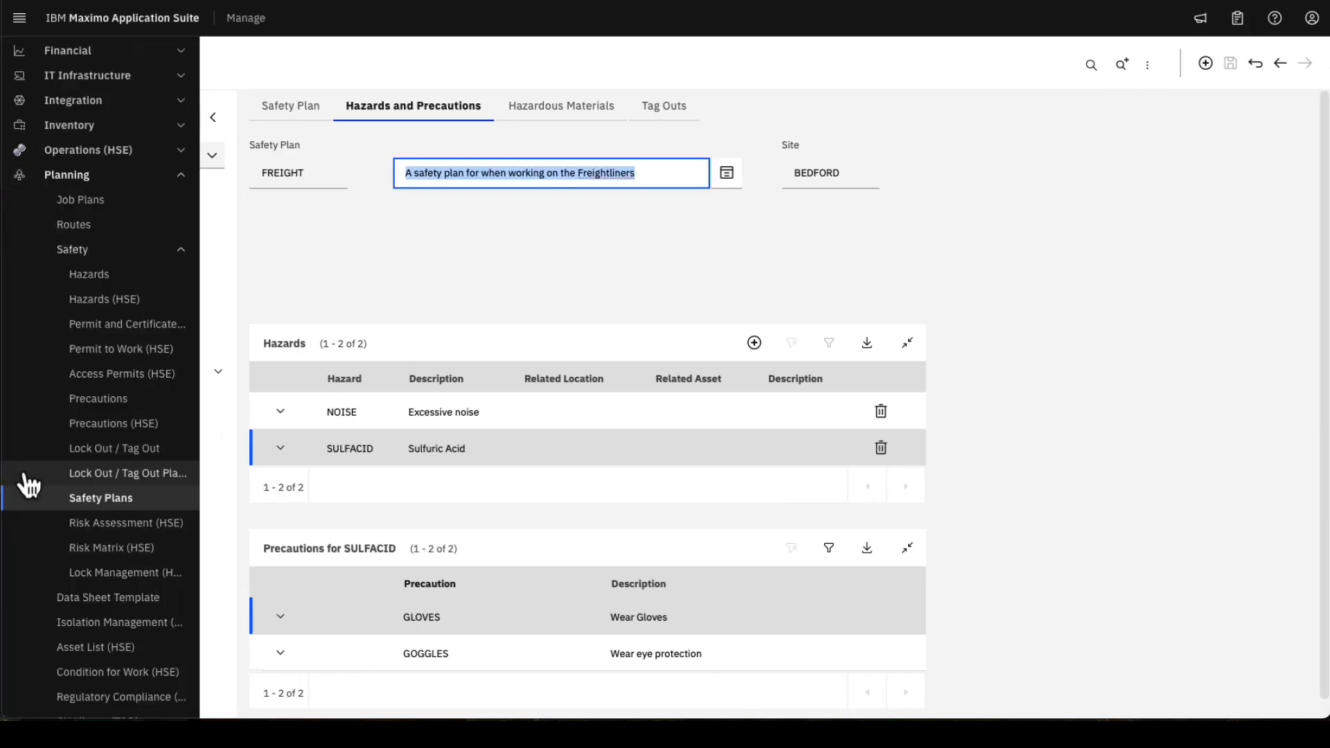
scroll(69, 498, "up", 5)
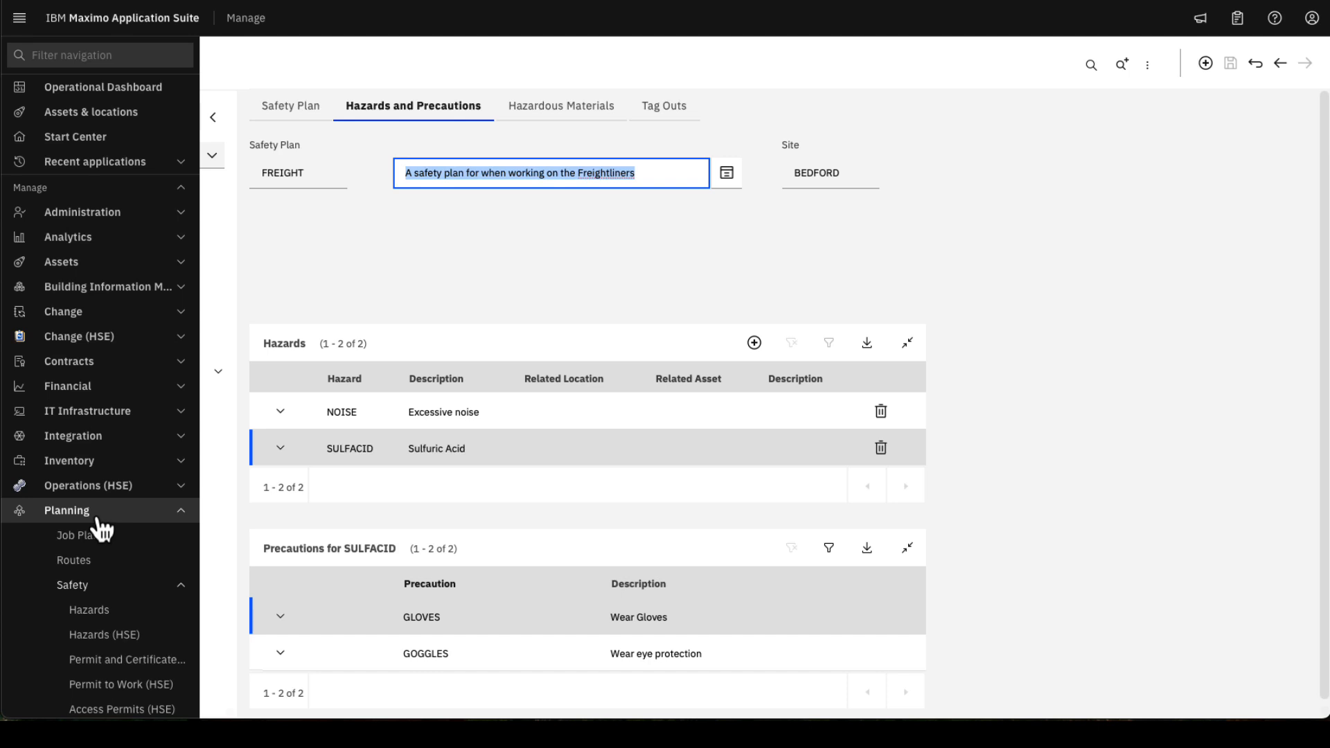
scroll(133, 497, "down", 15)
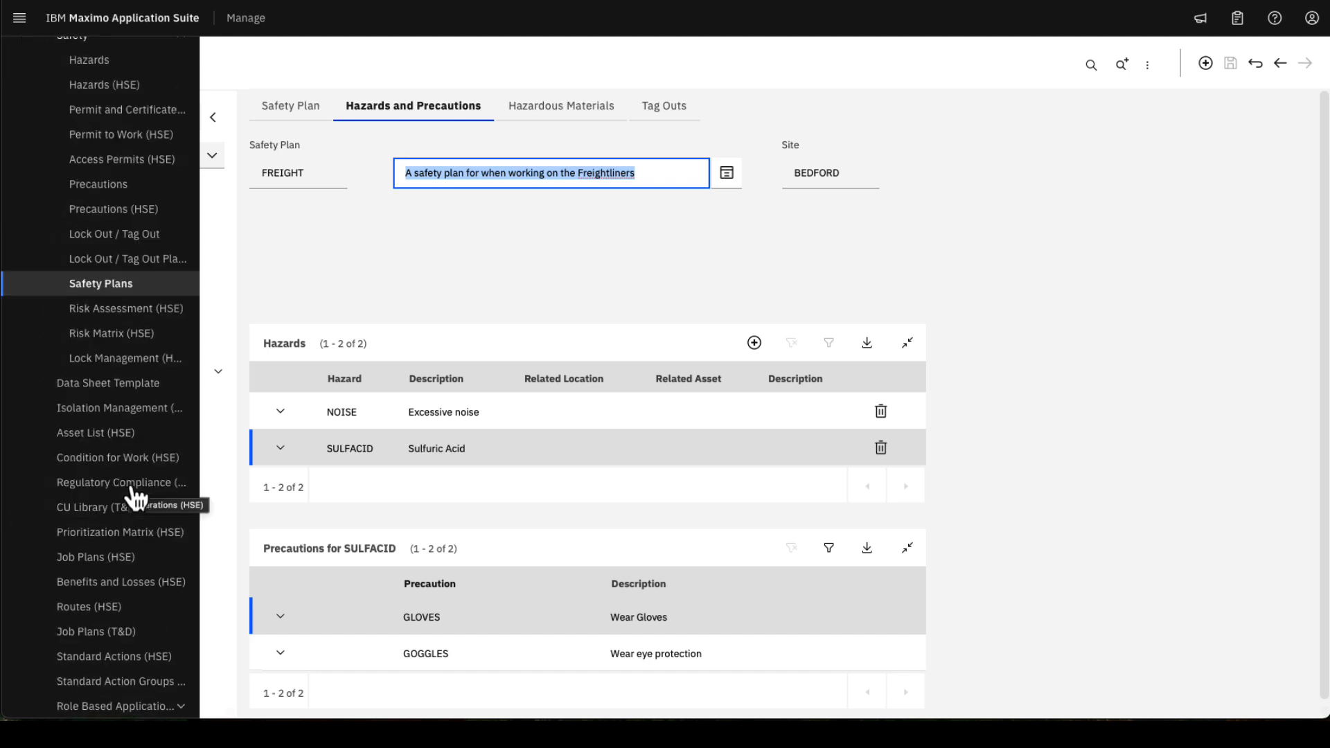
left_click(179, 478)
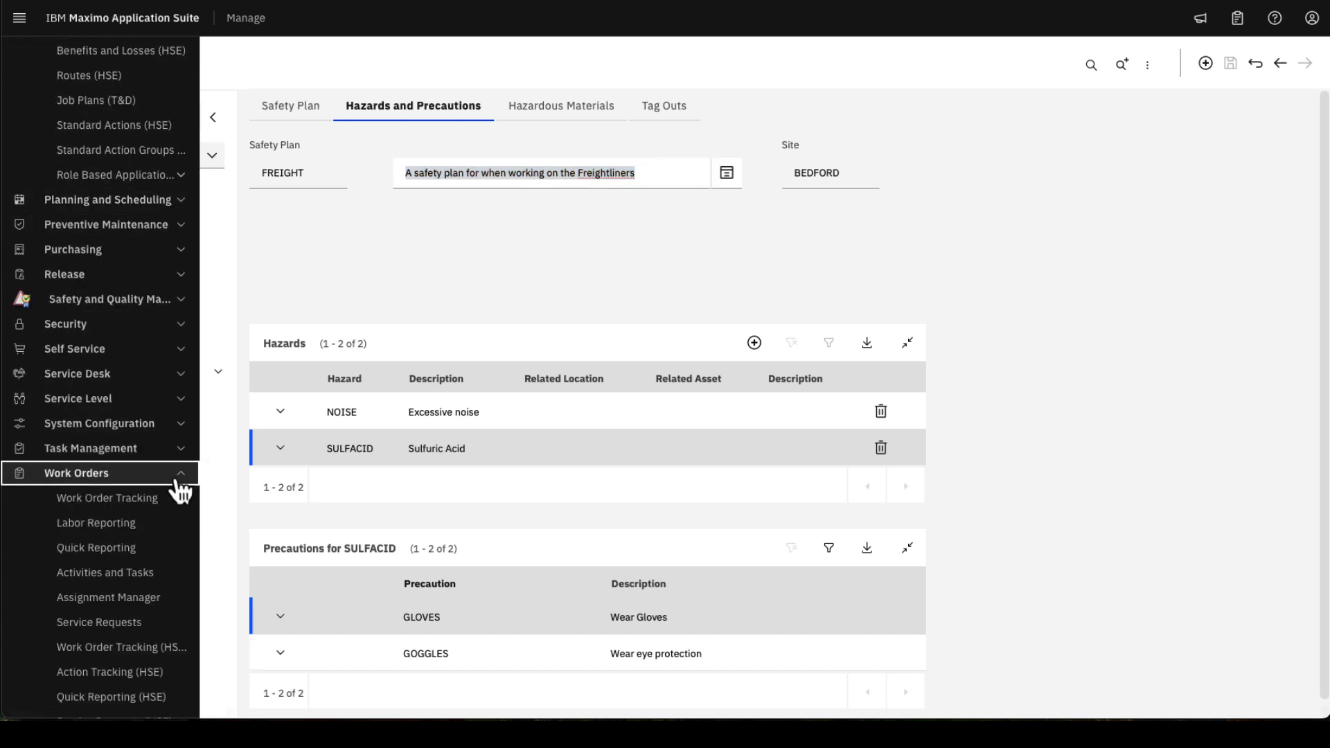
left_click(139, 501)
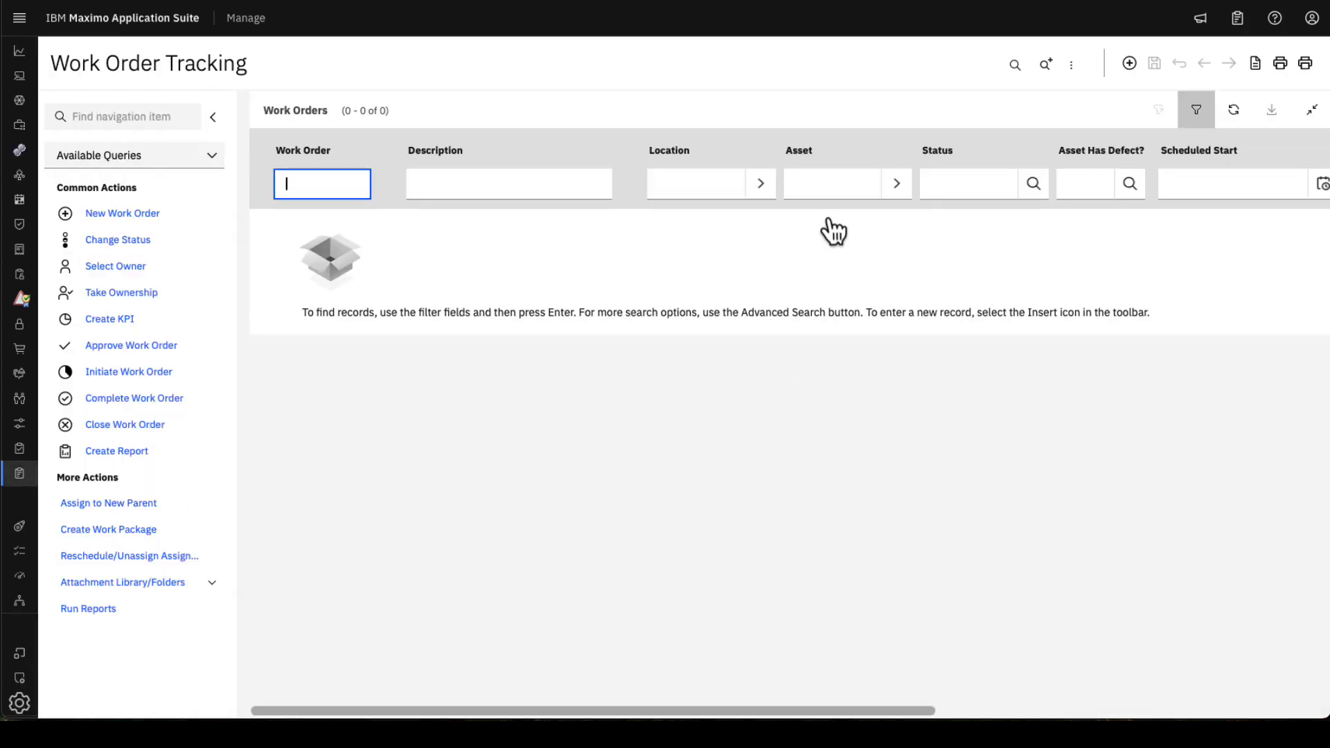
- Create a new work order for asset 61001
left_click(1132, 68)
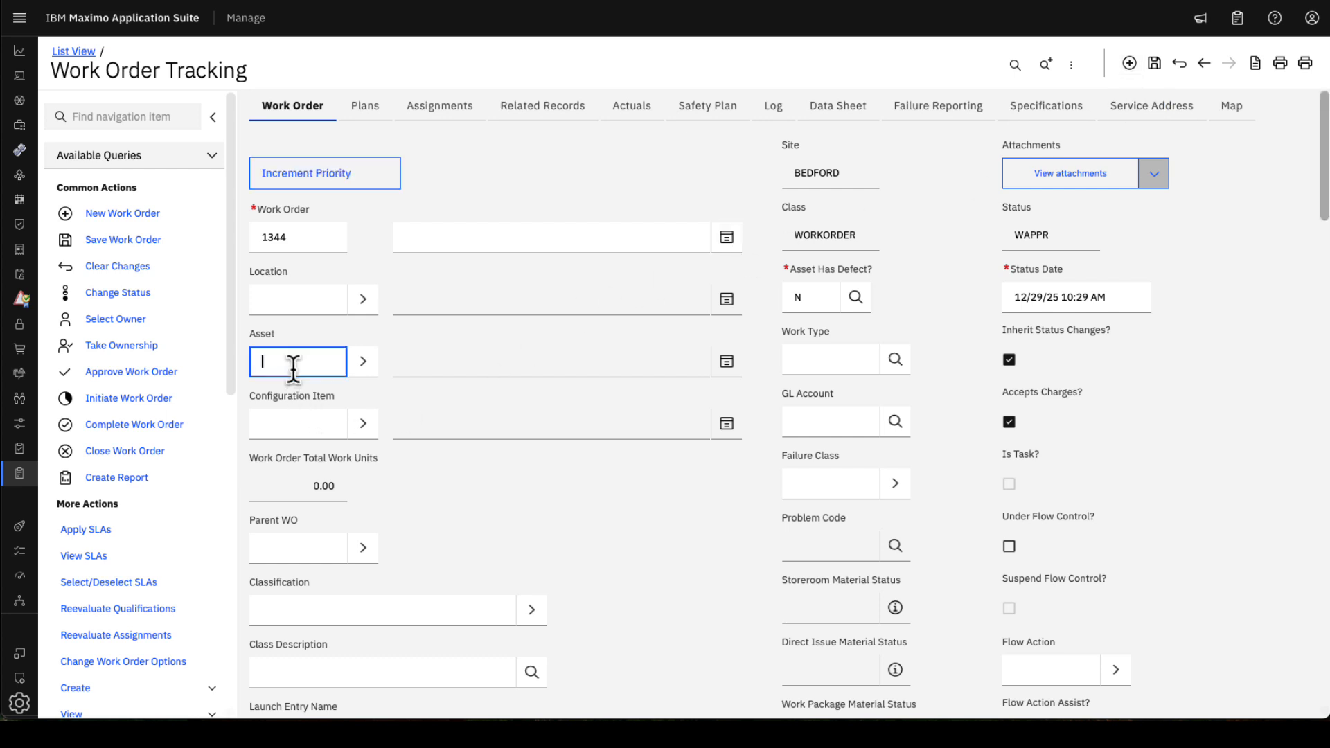
left_click(293, 363)
type("61001")
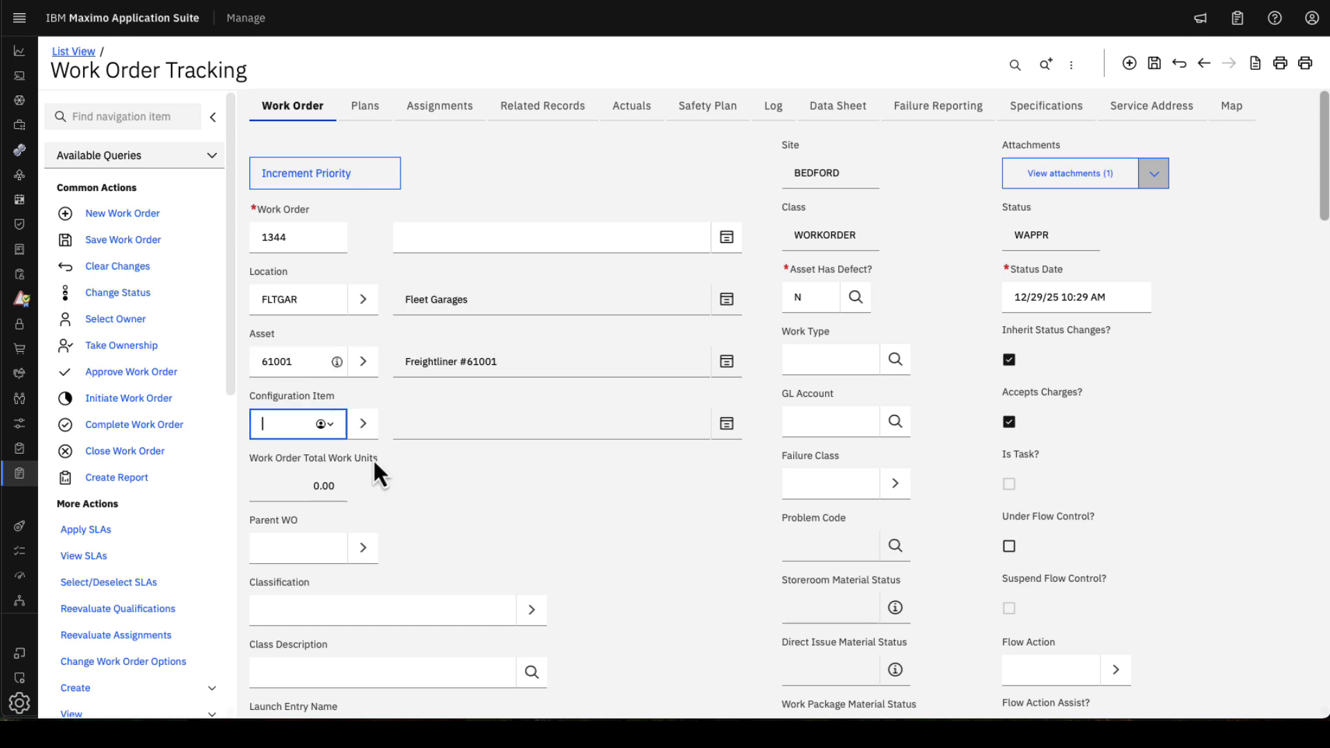
- Assign the FREIGHT safety plan to the work order in its job details
scroll(525, 495, "down", 1)
scroll(523, 496, "down", 10)
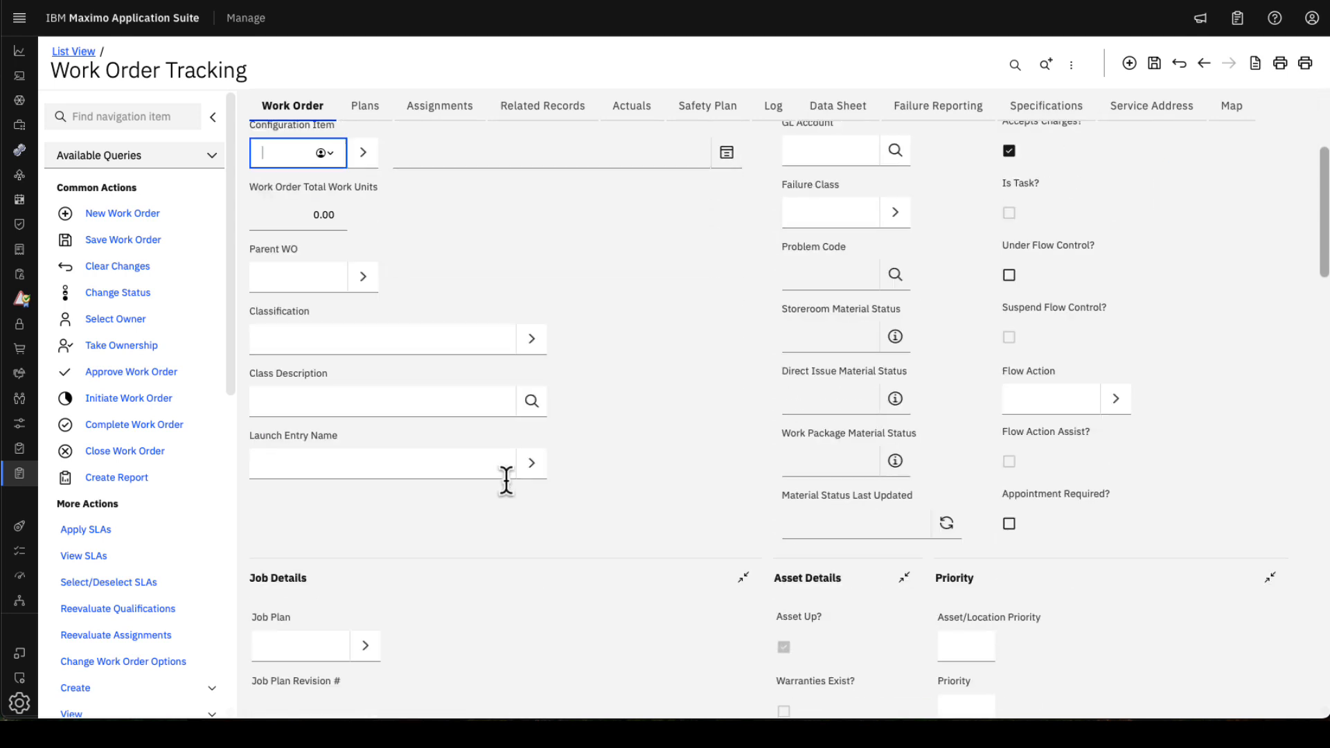
scroll(507, 482, "down", 4)
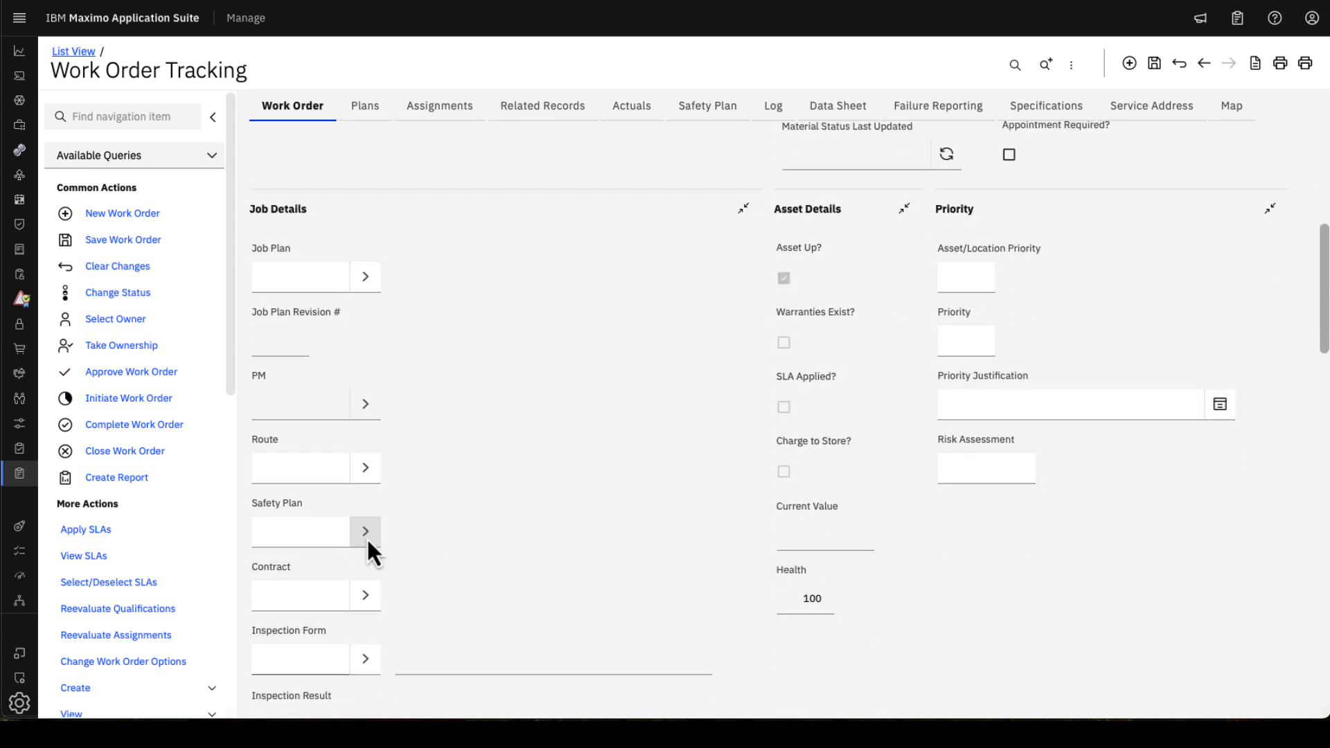
left_click(367, 534)
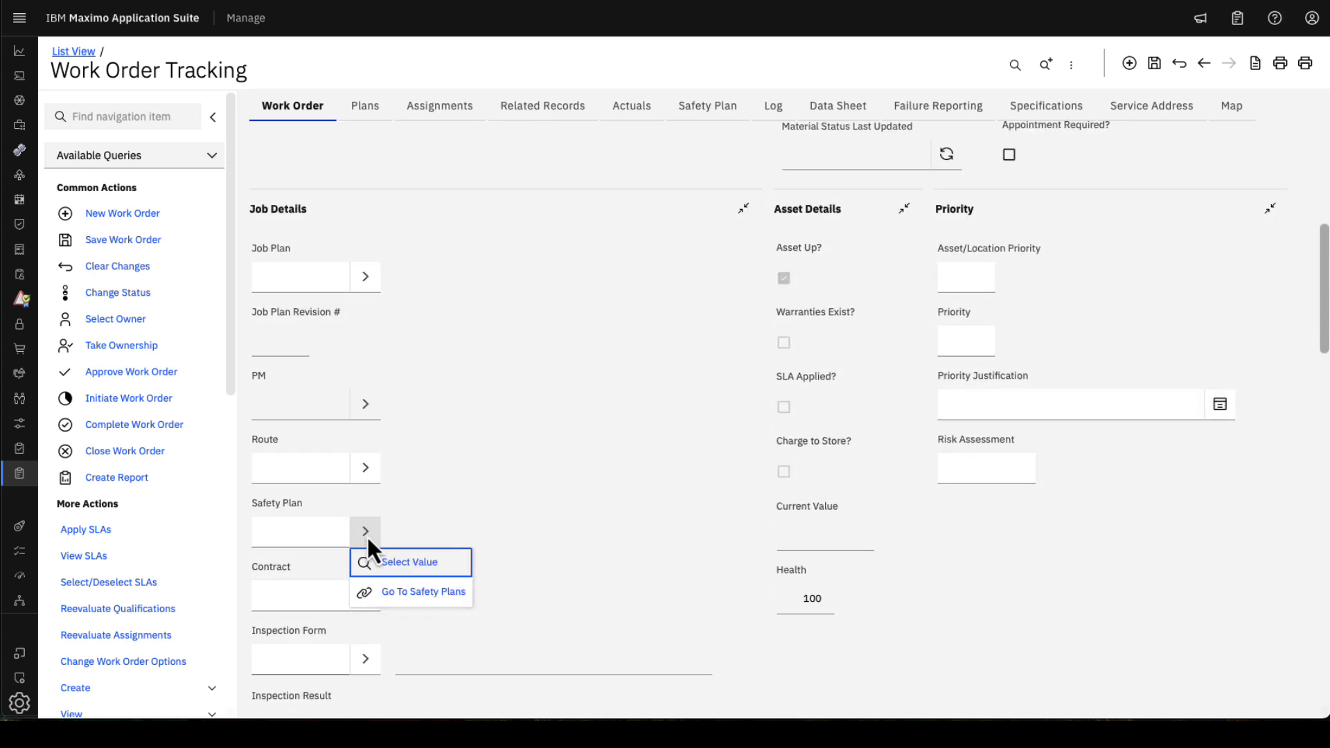
left_click(410, 562)
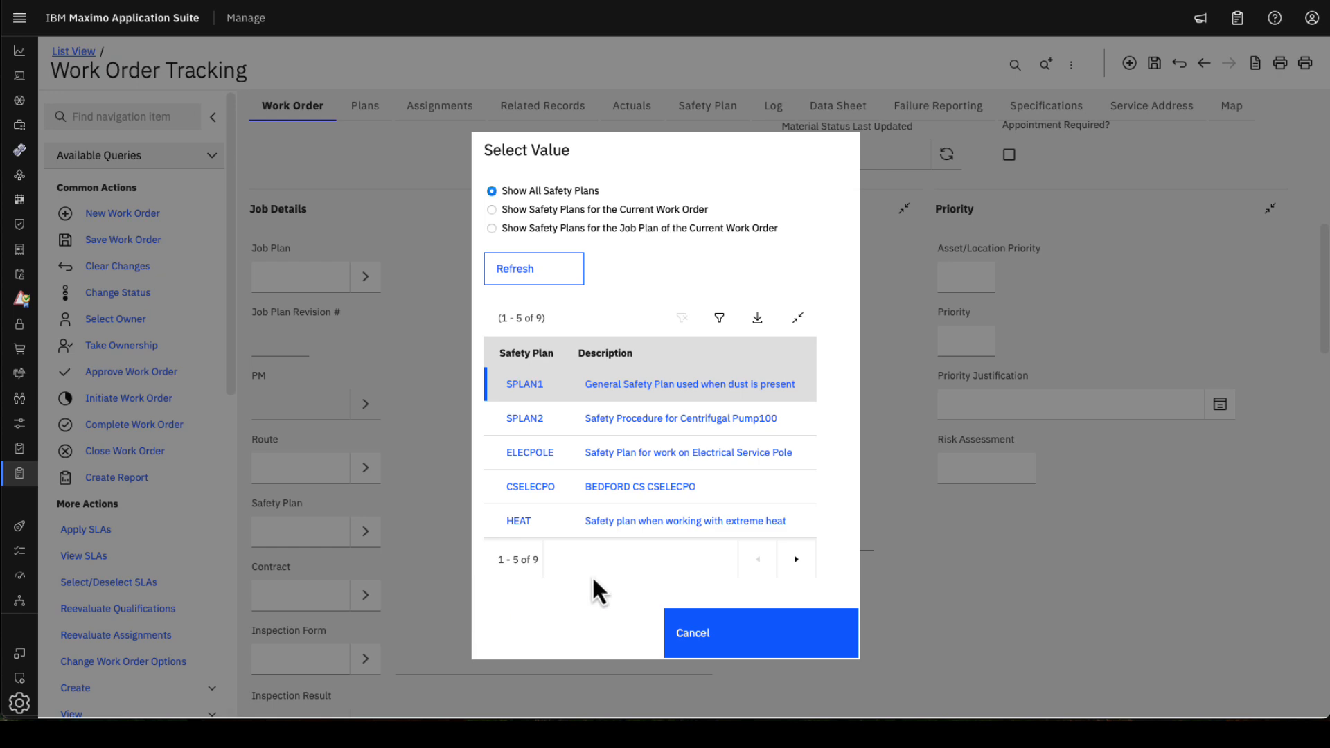
left_click(796, 559)
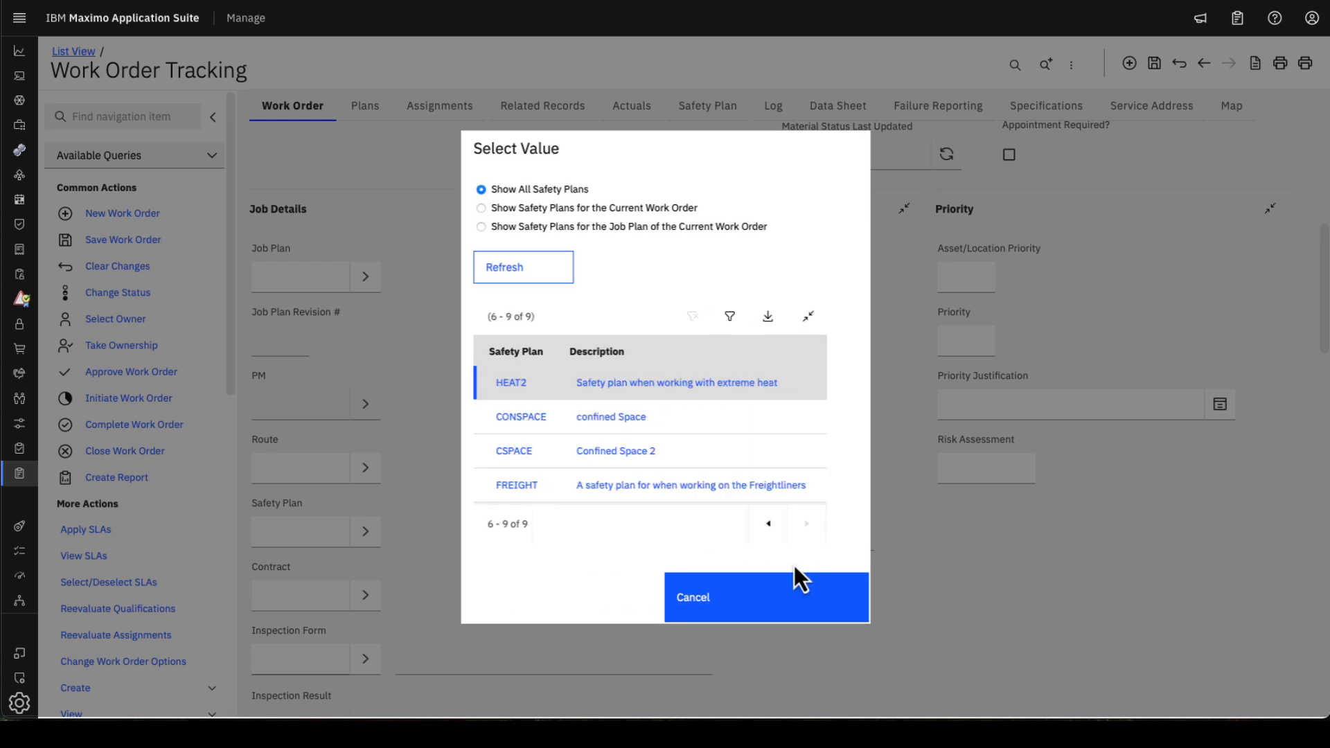
left_click(514, 487)
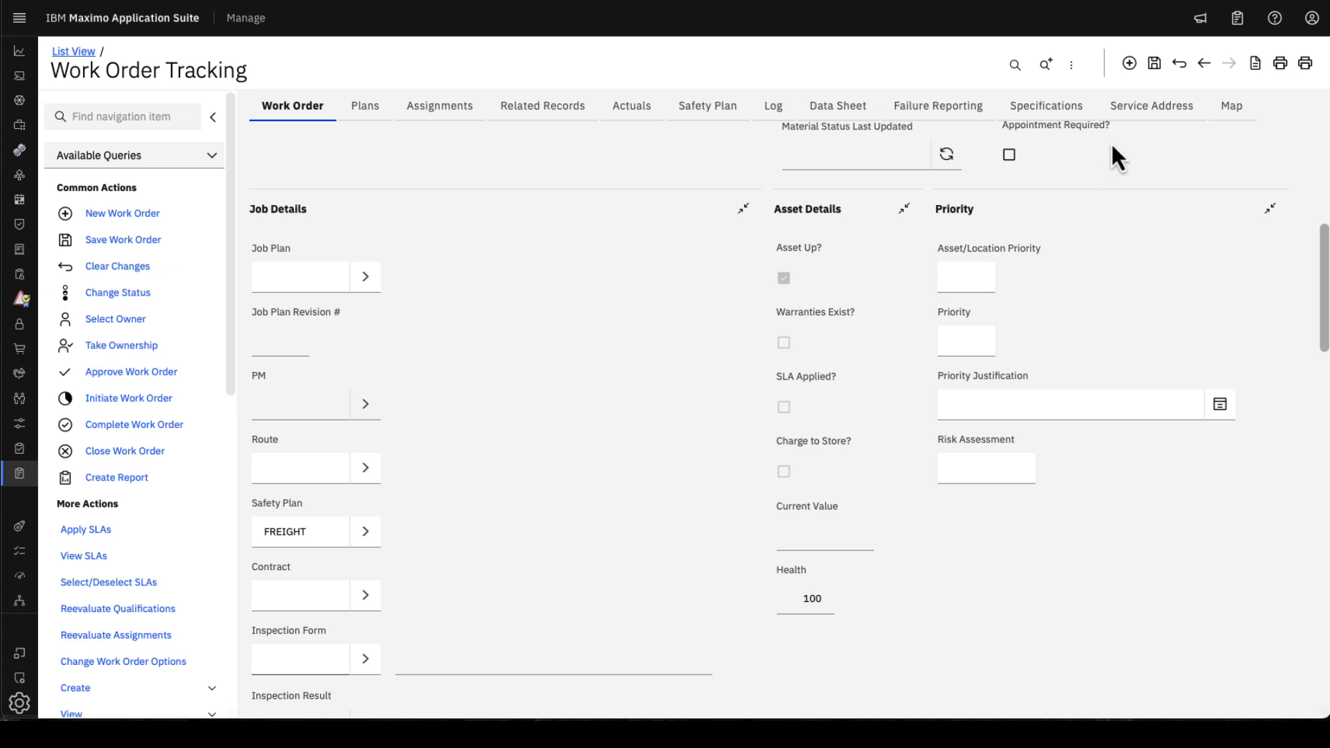
- Save the work order and open its safety plan's hazards and precautions
left_click(1157, 65)
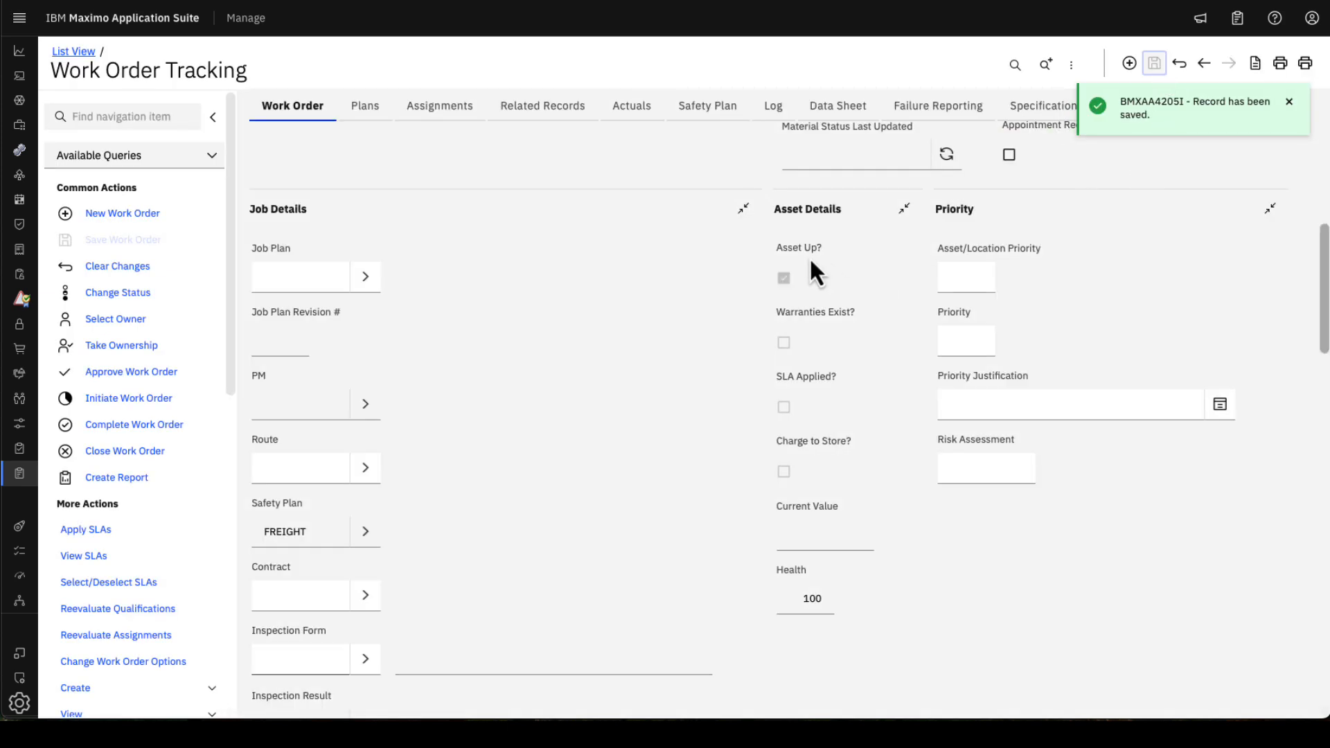
scroll(661, 318, "up", 10)
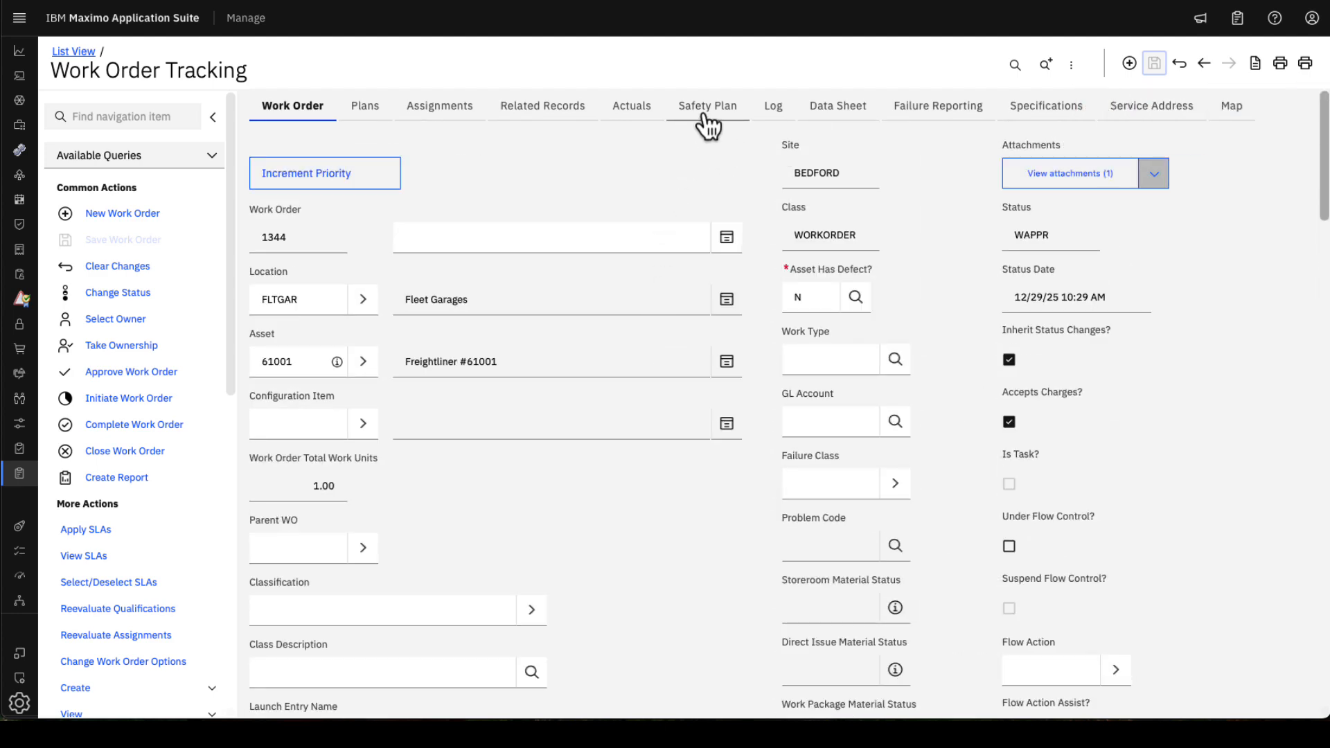
left_click(703, 114)
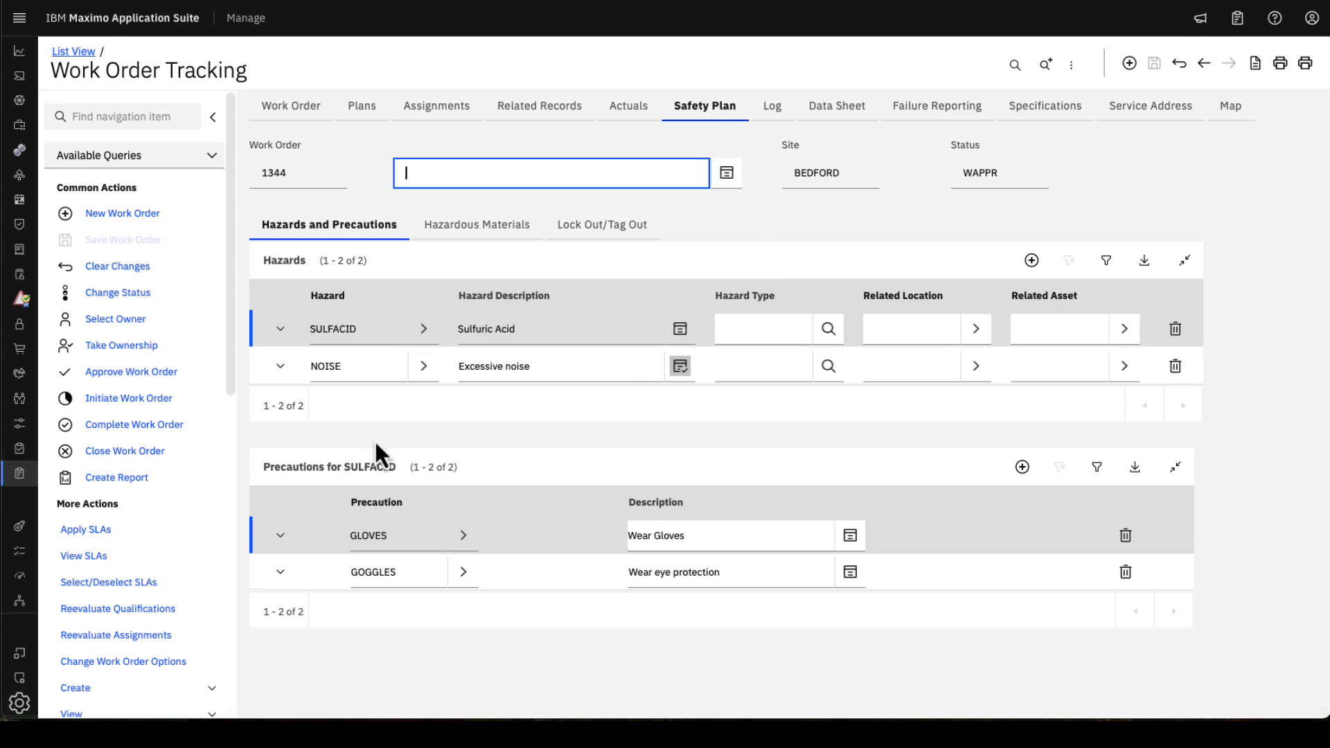
- In the Job Plans application, filter the job plans by "frei" and open FREIGHTPM
scroll(187, 547, "down", 5)
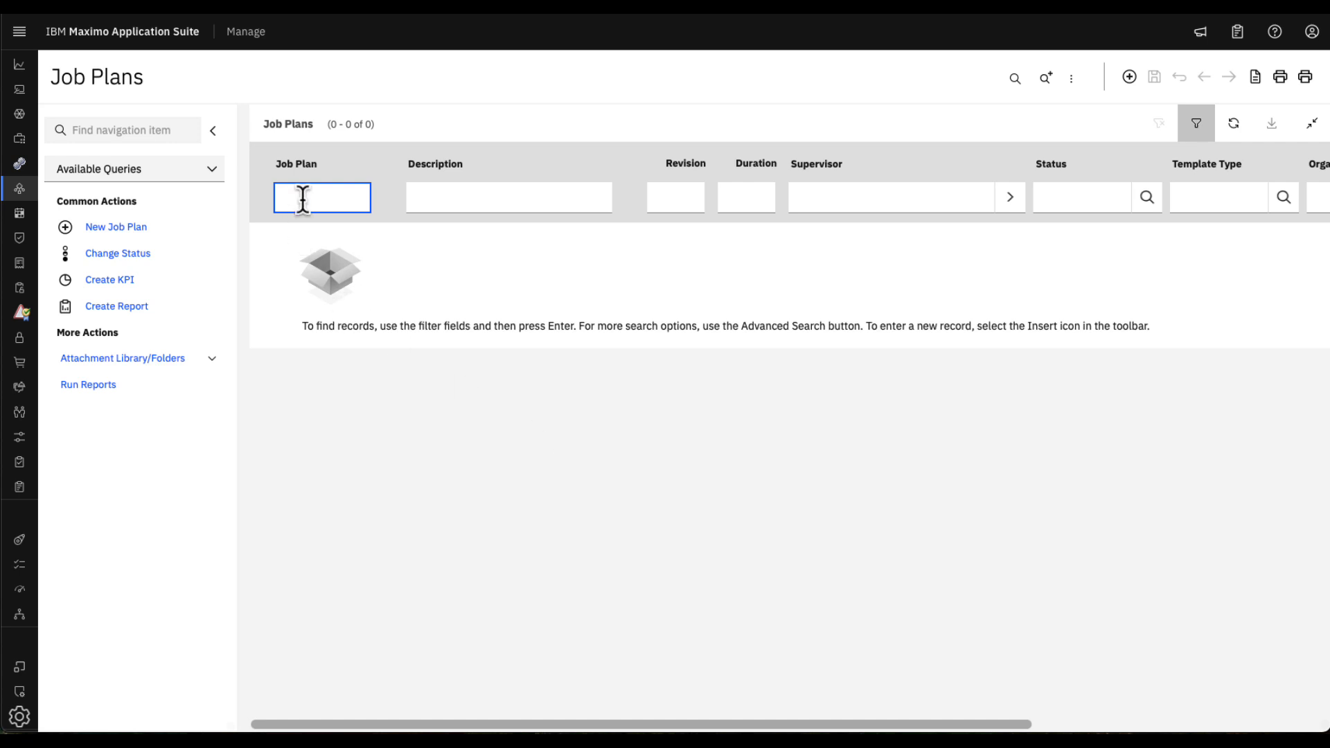
type("frei")
key("Return")
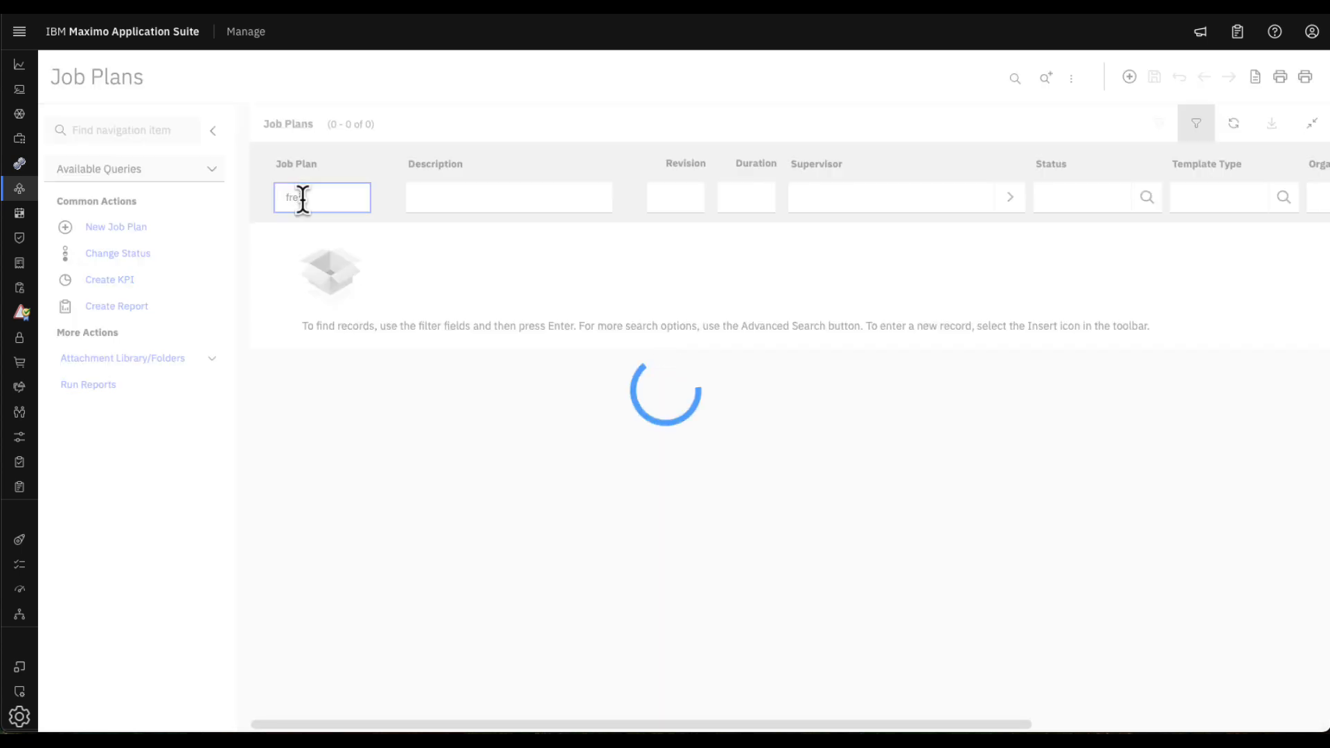
left_click_drag(303, 200, 289, 198)
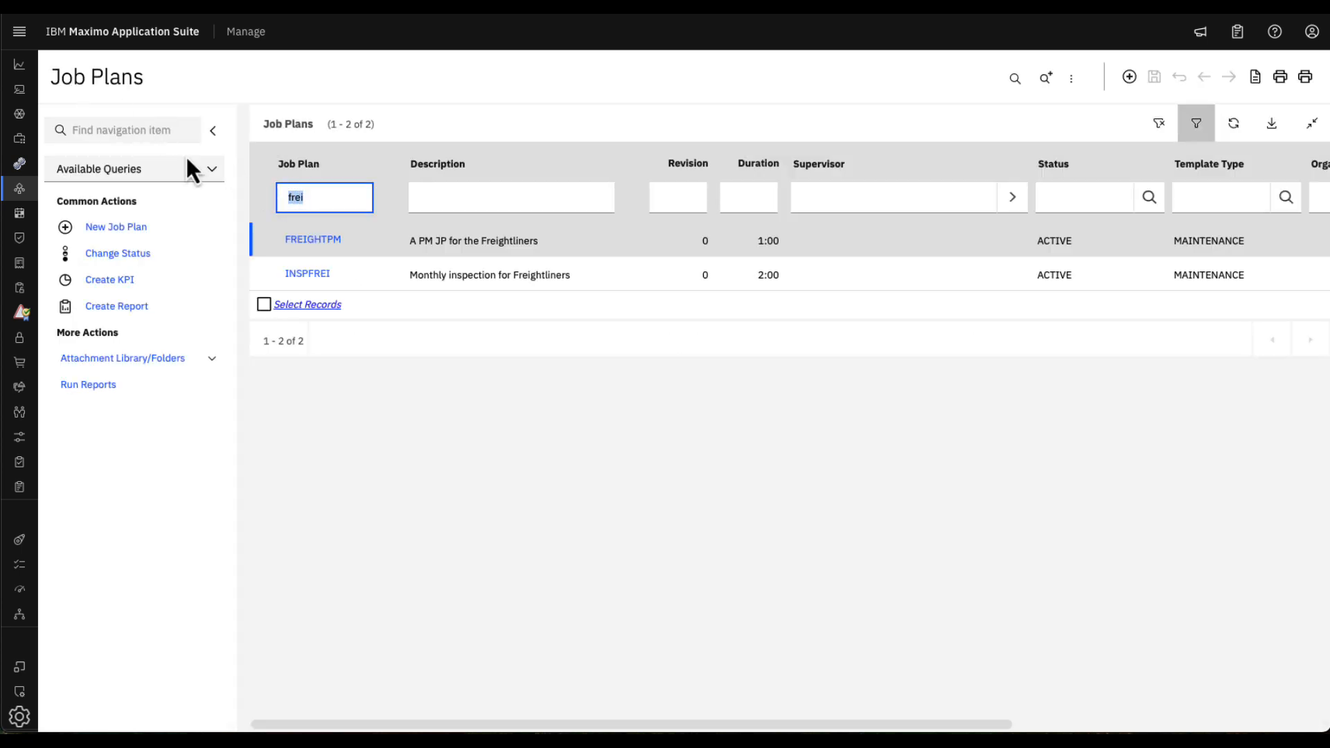
left_click(320, 243)
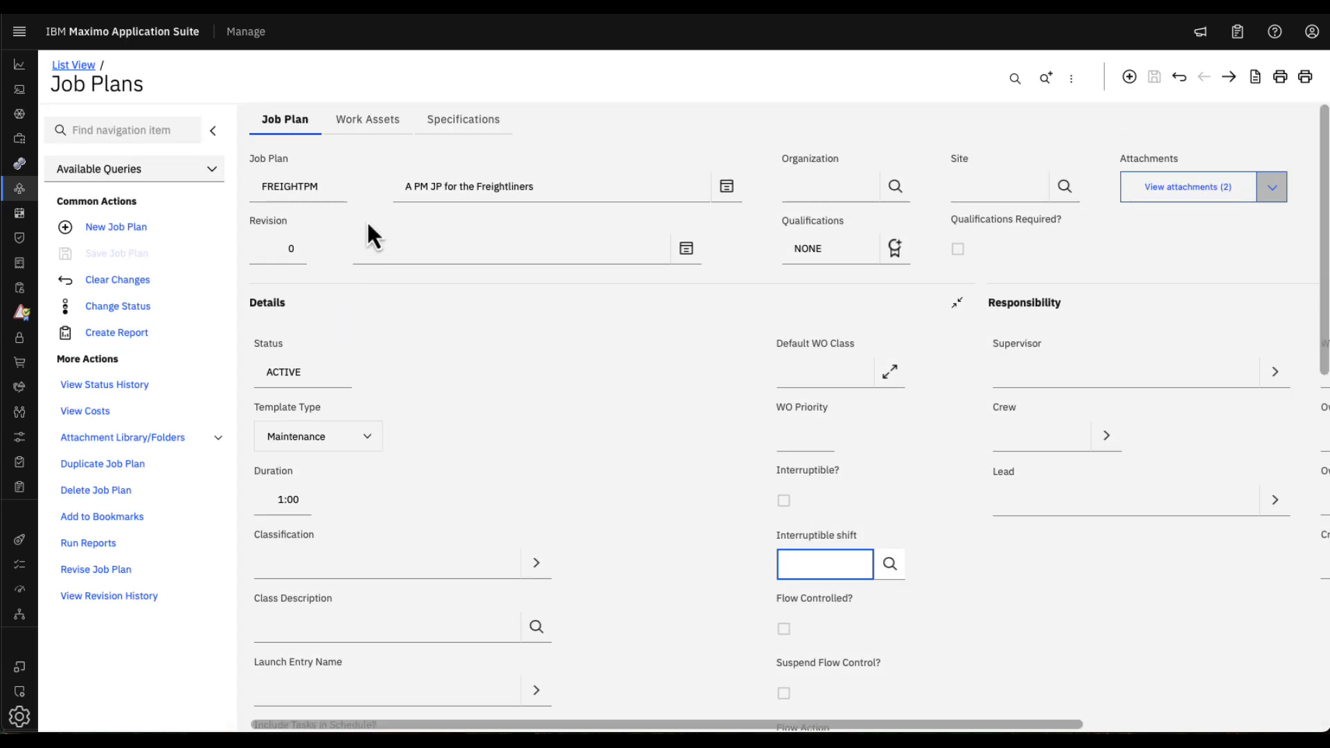
- Review the work assets and safety plans linked to the FREIGHTPM job plan, and return to its main details
left_click(374, 128)
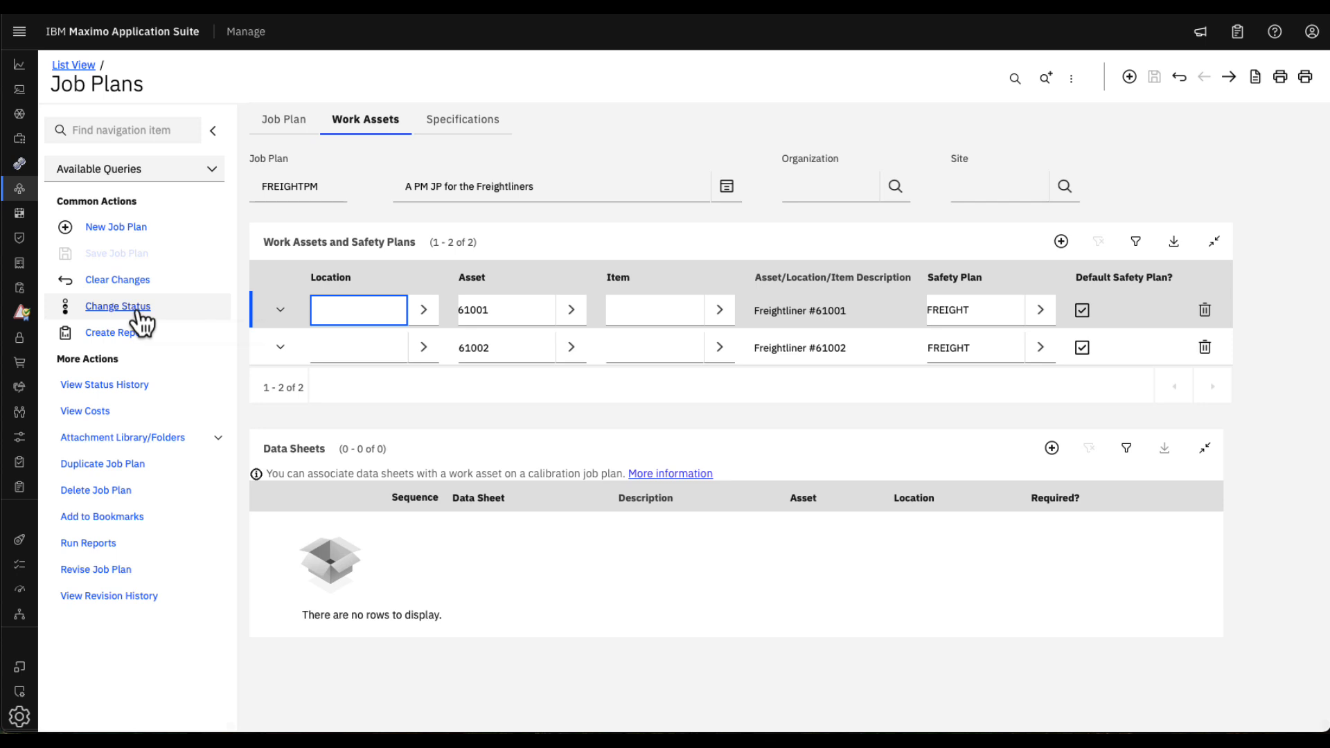
left_click(273, 126)
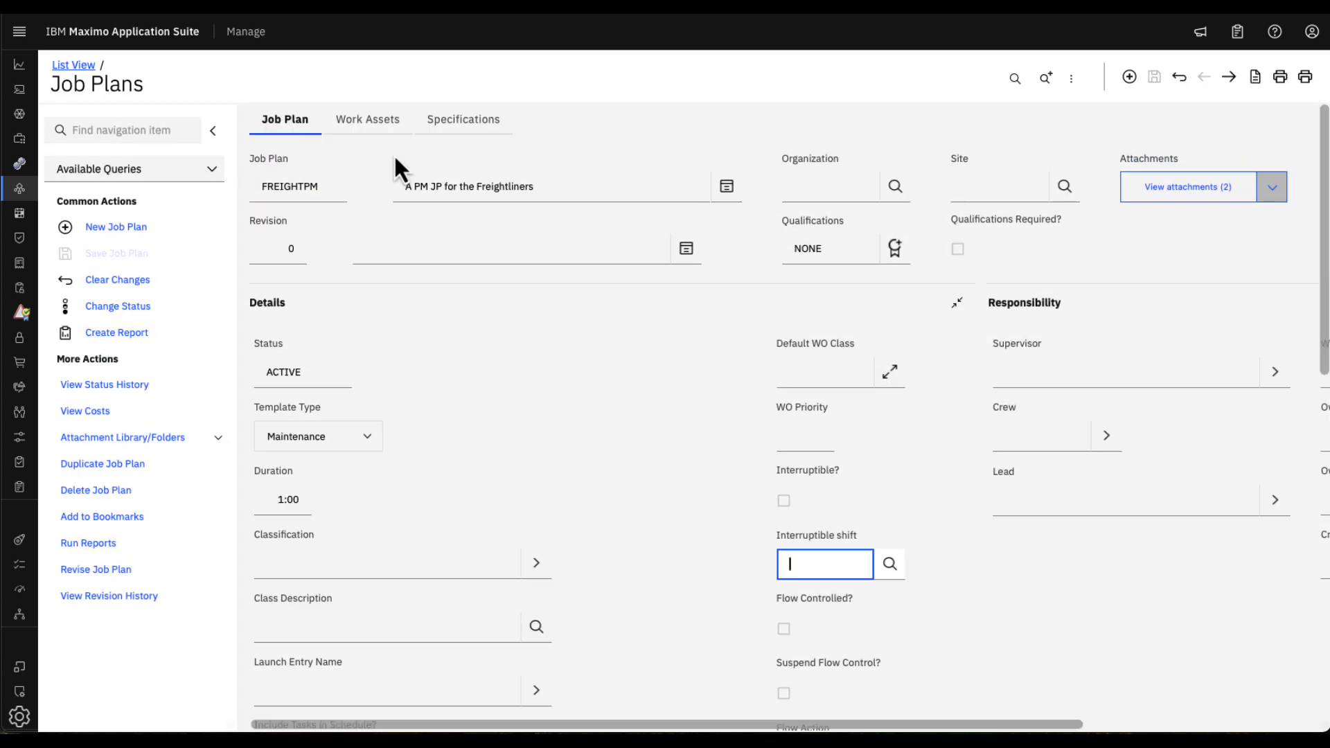
scroll(488, 198, "down", 1)
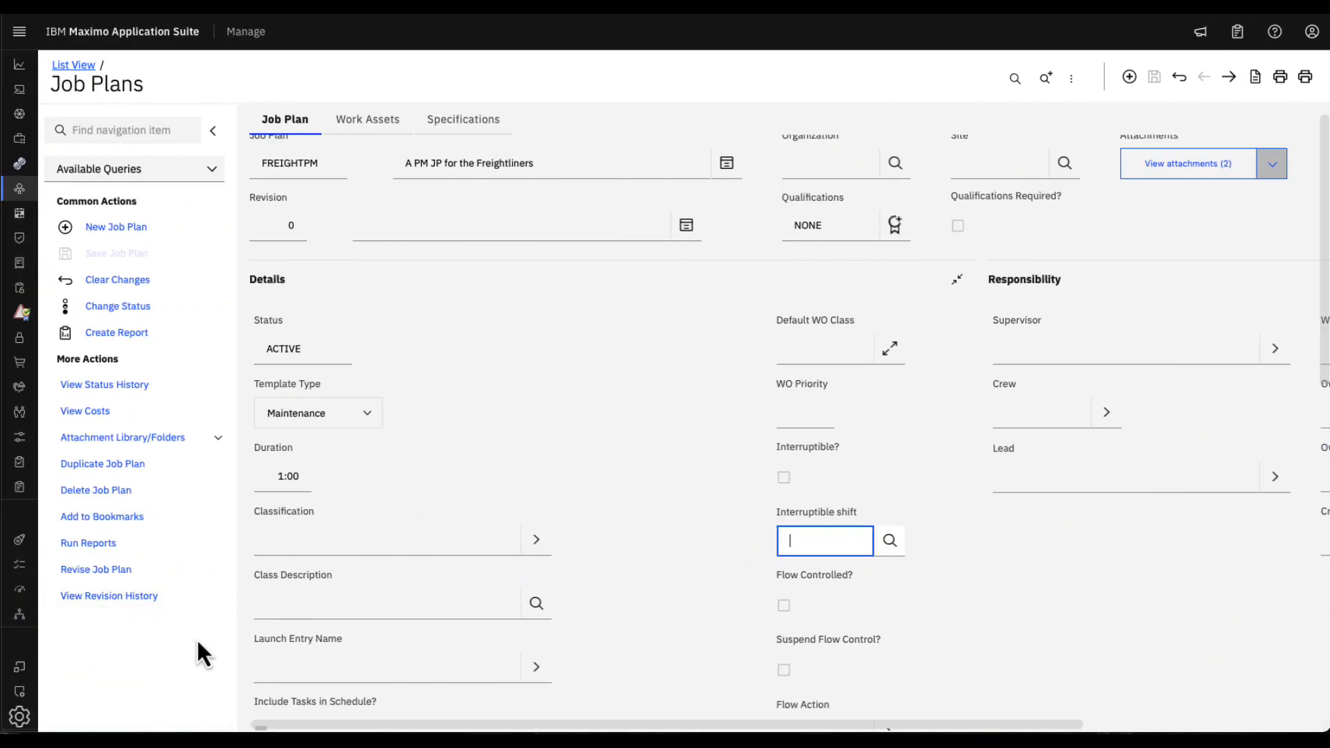
- Switch from Job Plans to the standard Work Order Tracking application among the Work Orders applications
mouse_move(24, 470)
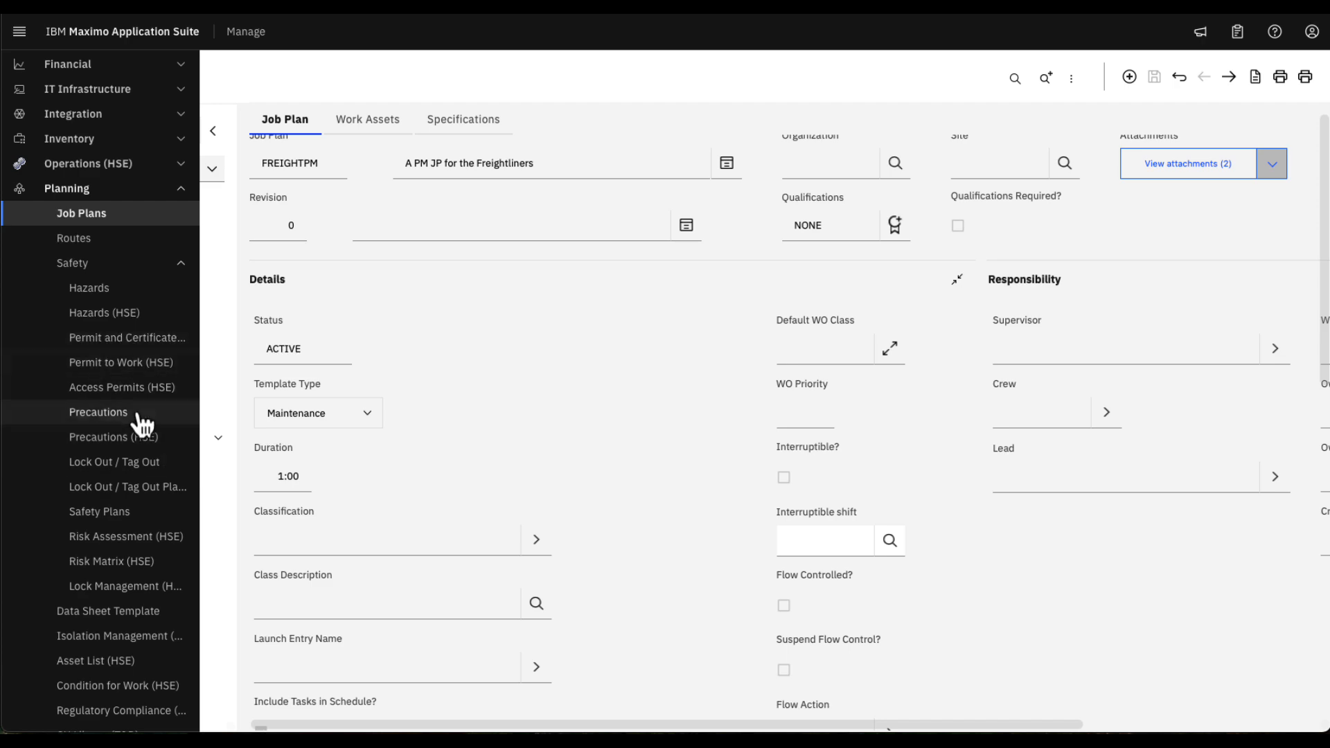
scroll(142, 423, "down", 10)
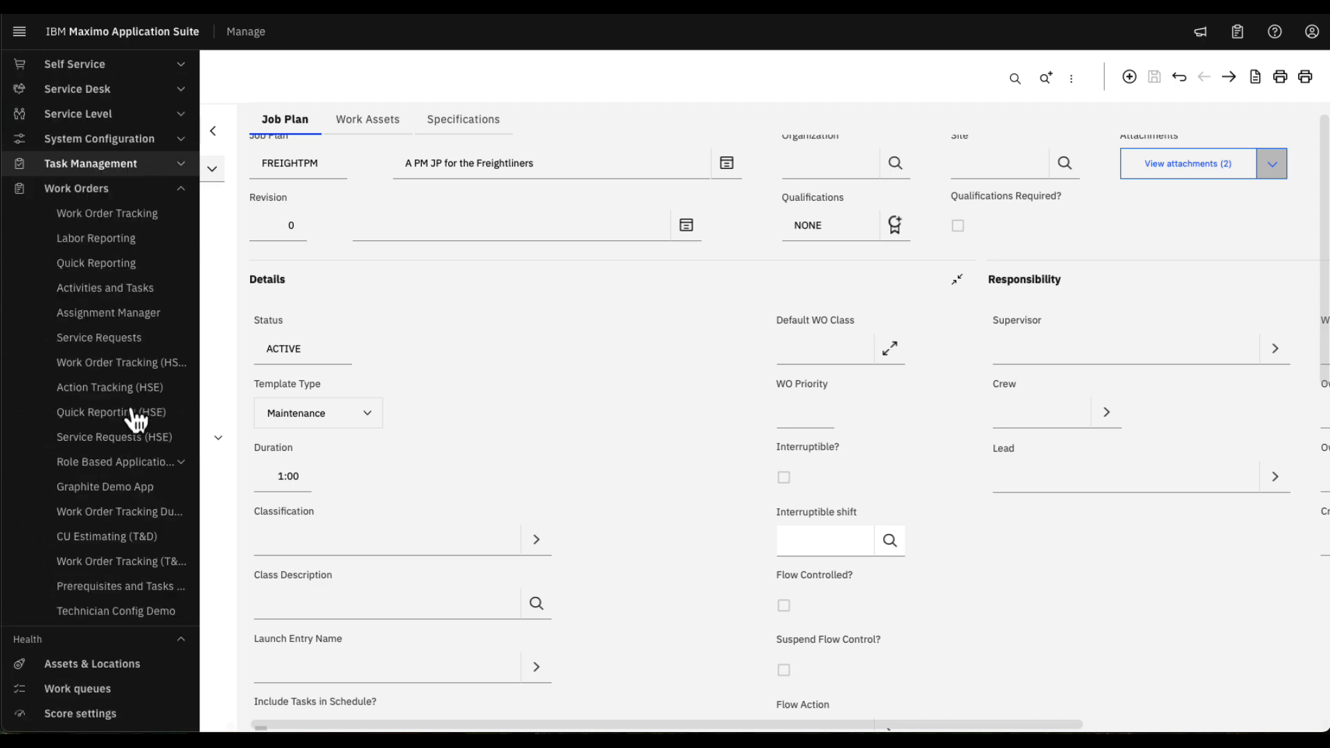
left_click(136, 219)
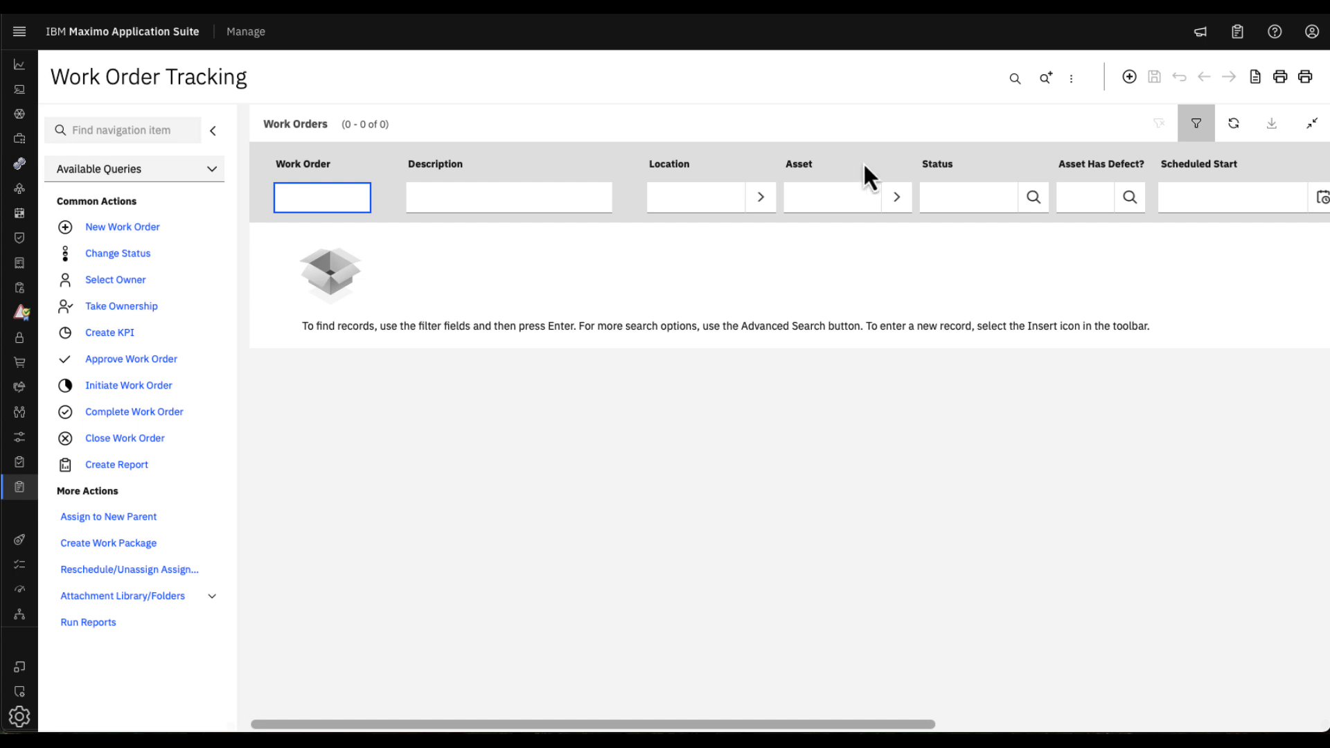
- Create a new work order for asset 61002
left_click(1129, 77)
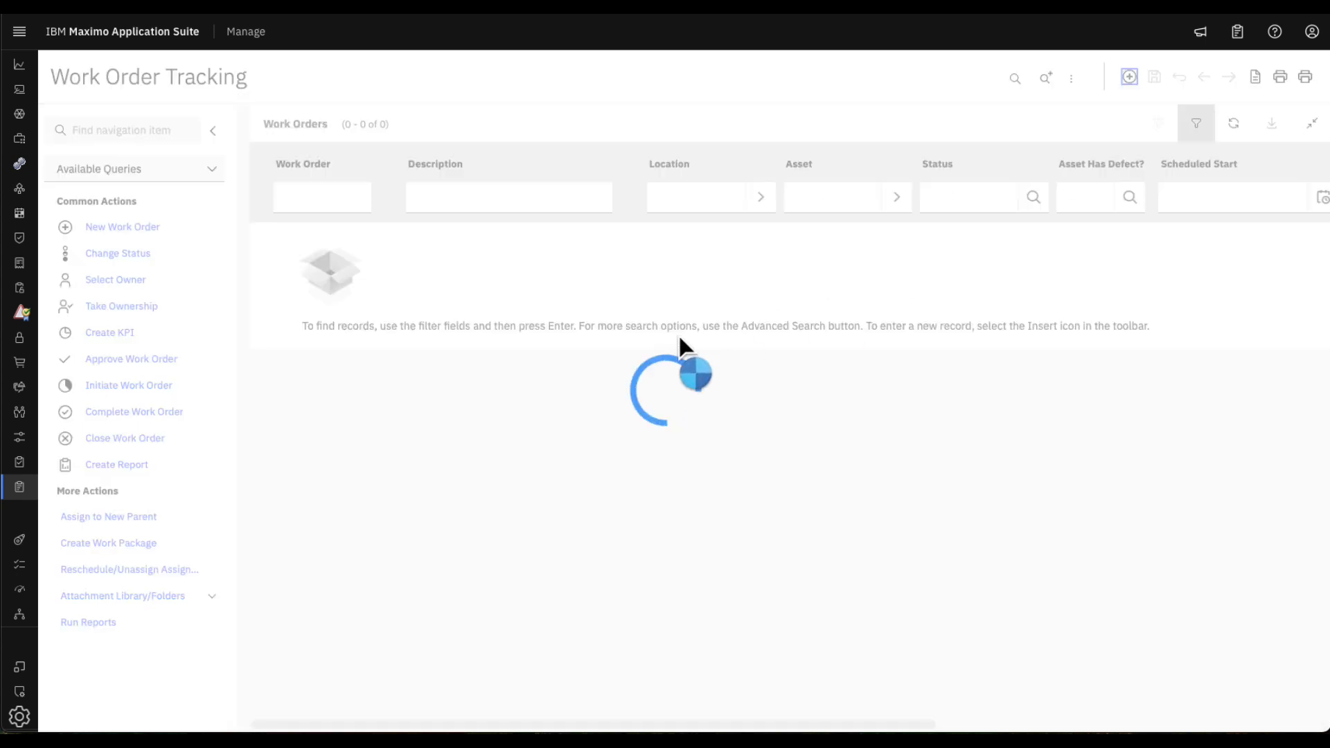
left_click(318, 380)
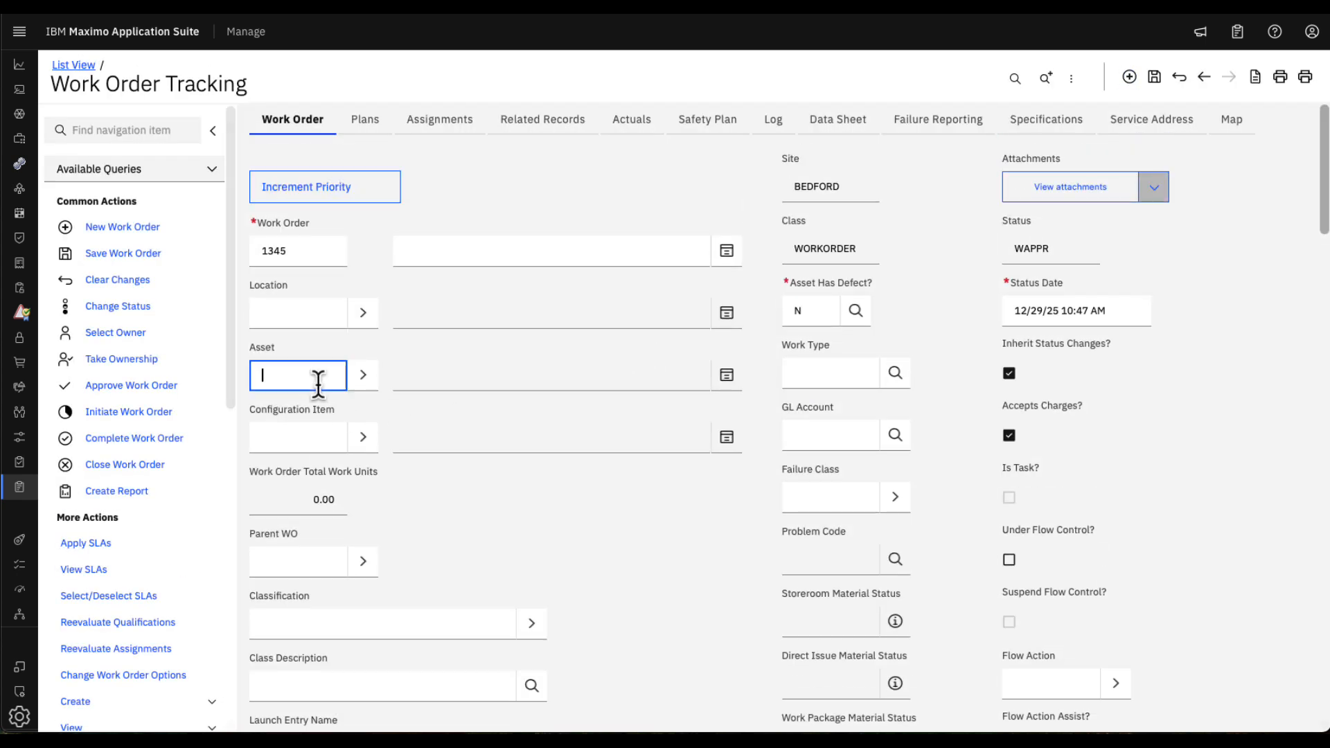
type("61002")
left_click(511, 529)
scroll(513, 523, "down", 1)
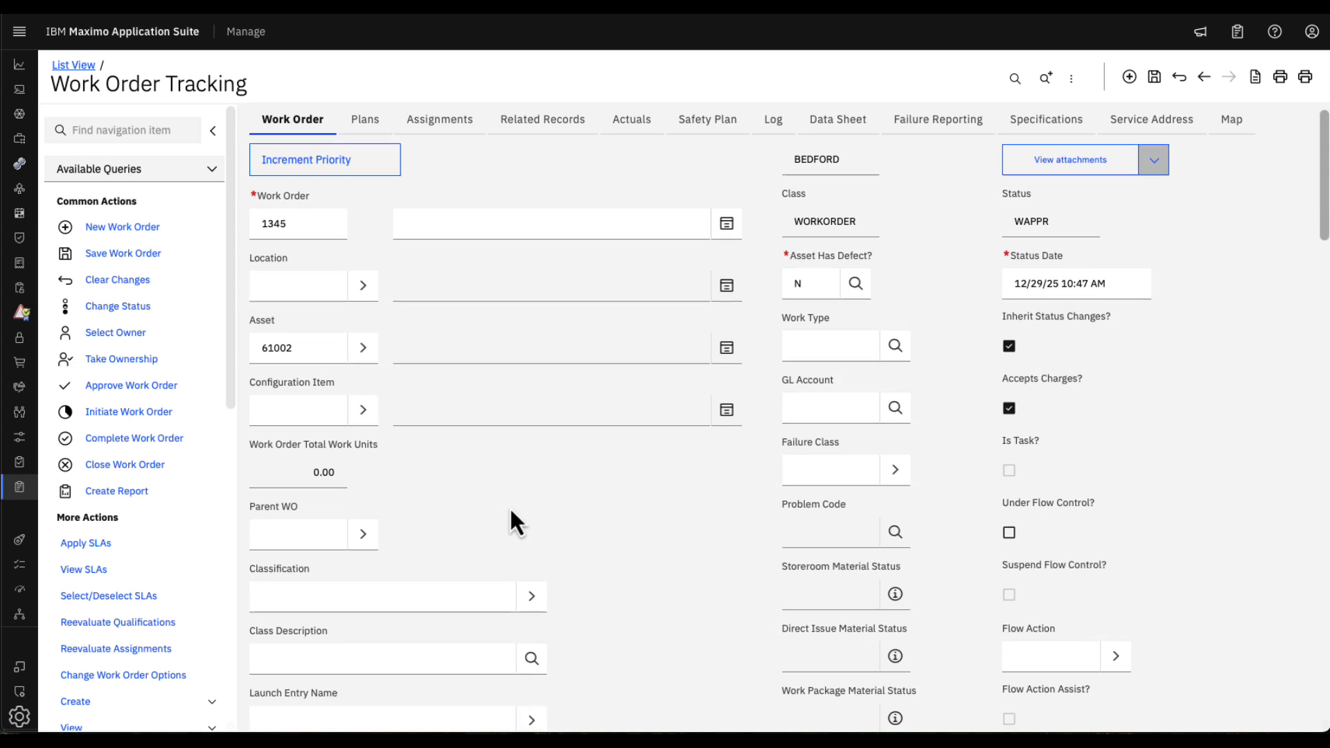
- Assign the FREIGHTPM job plan to the work order in its job details
scroll(511, 514, "down", 5)
left_click(367, 572)
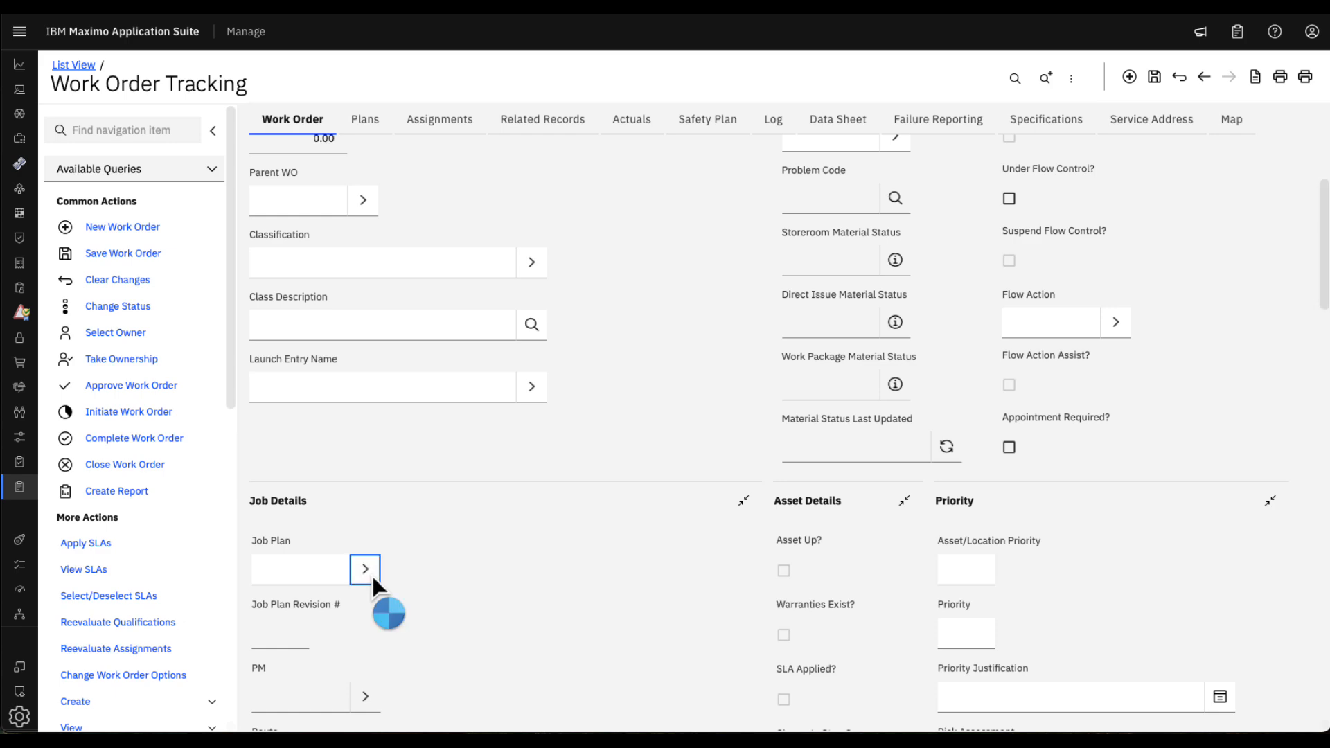
left_click(404, 604)
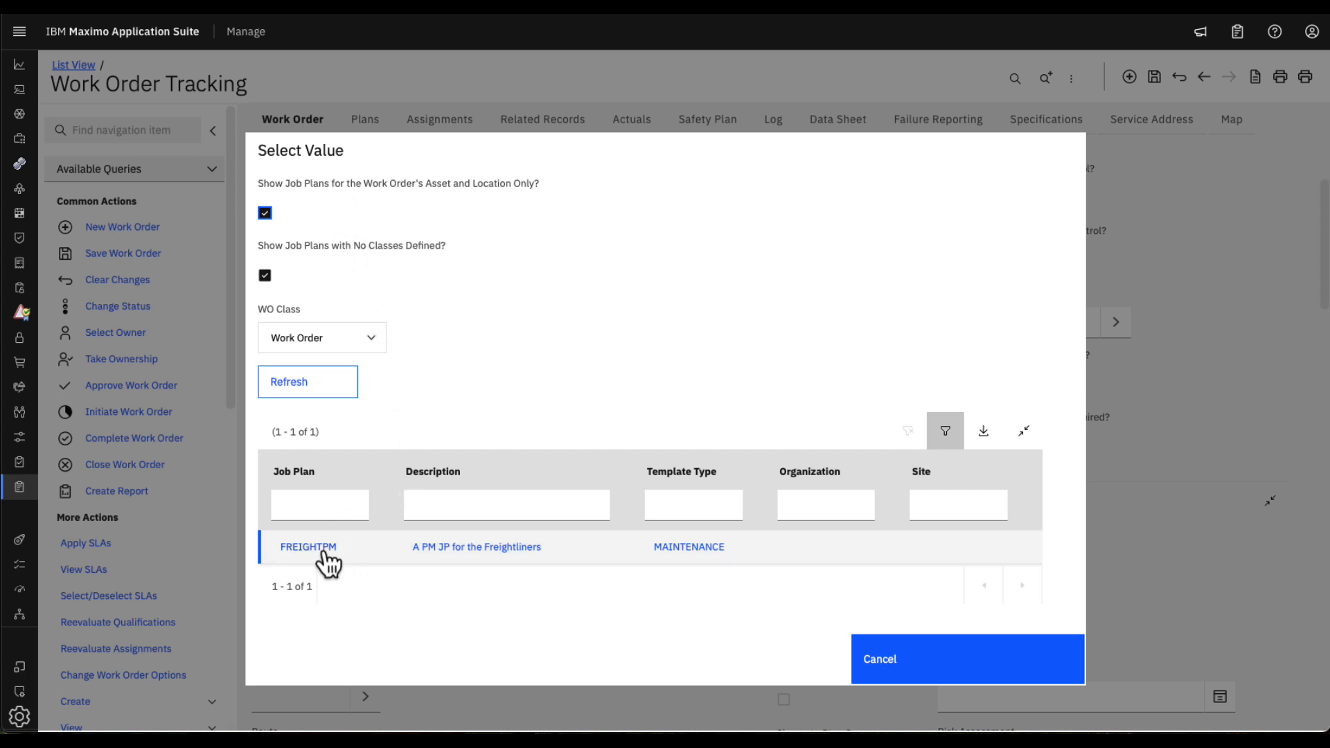
left_click(323, 552)
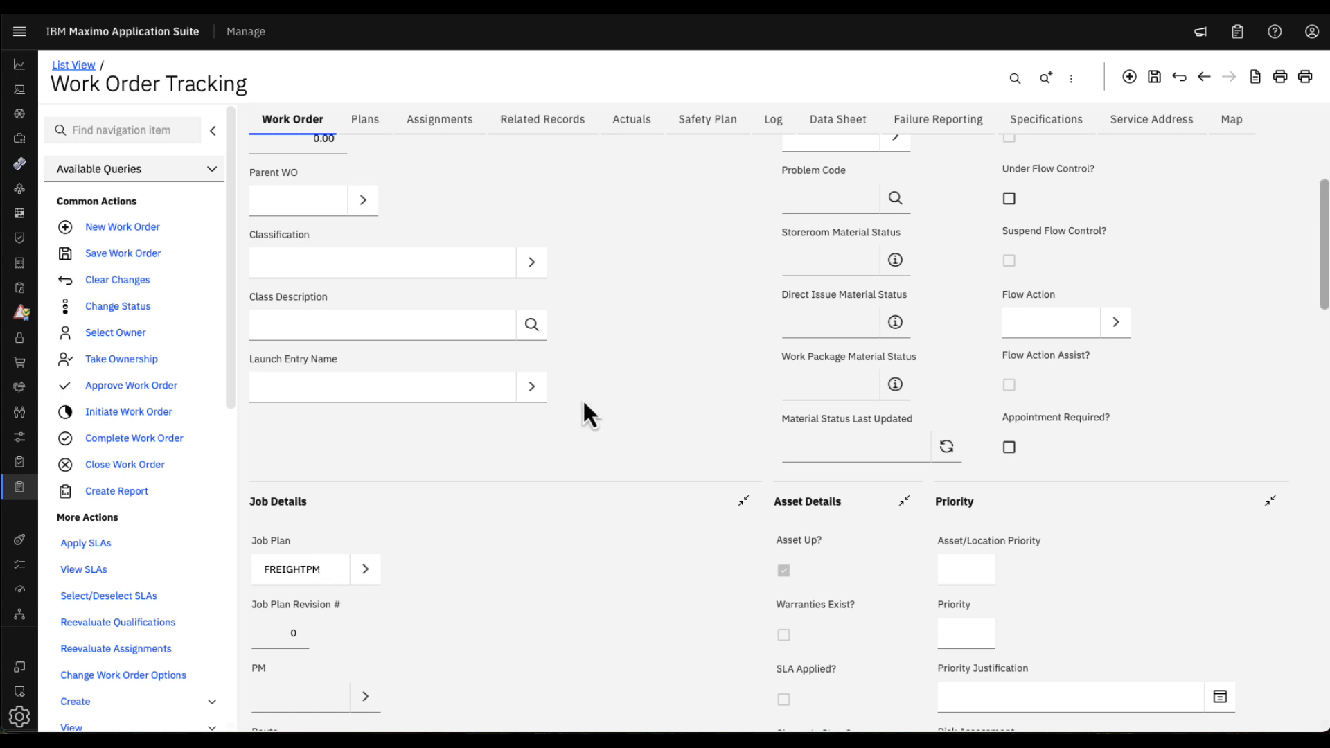
- Save the work order with its job plan and open its safety plan to view the hazards and precautions
left_click(1155, 78)
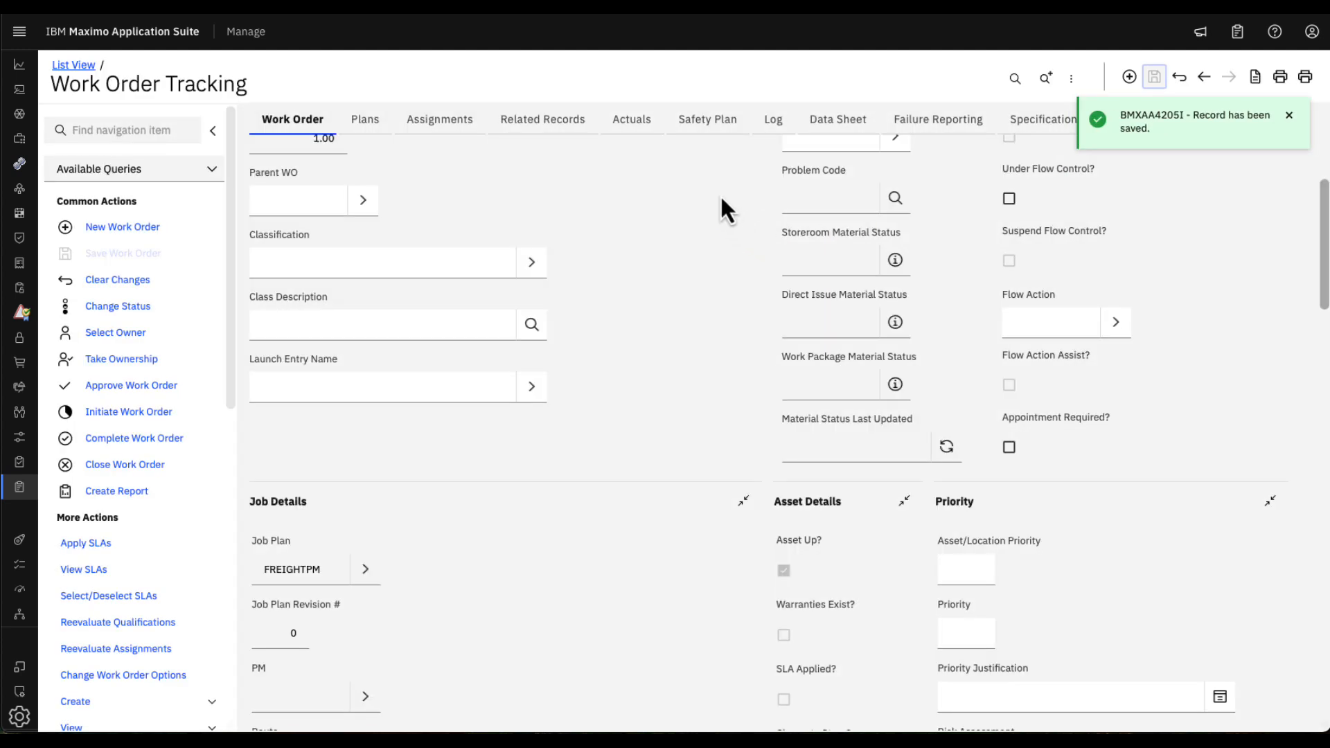
left_click(705, 123)
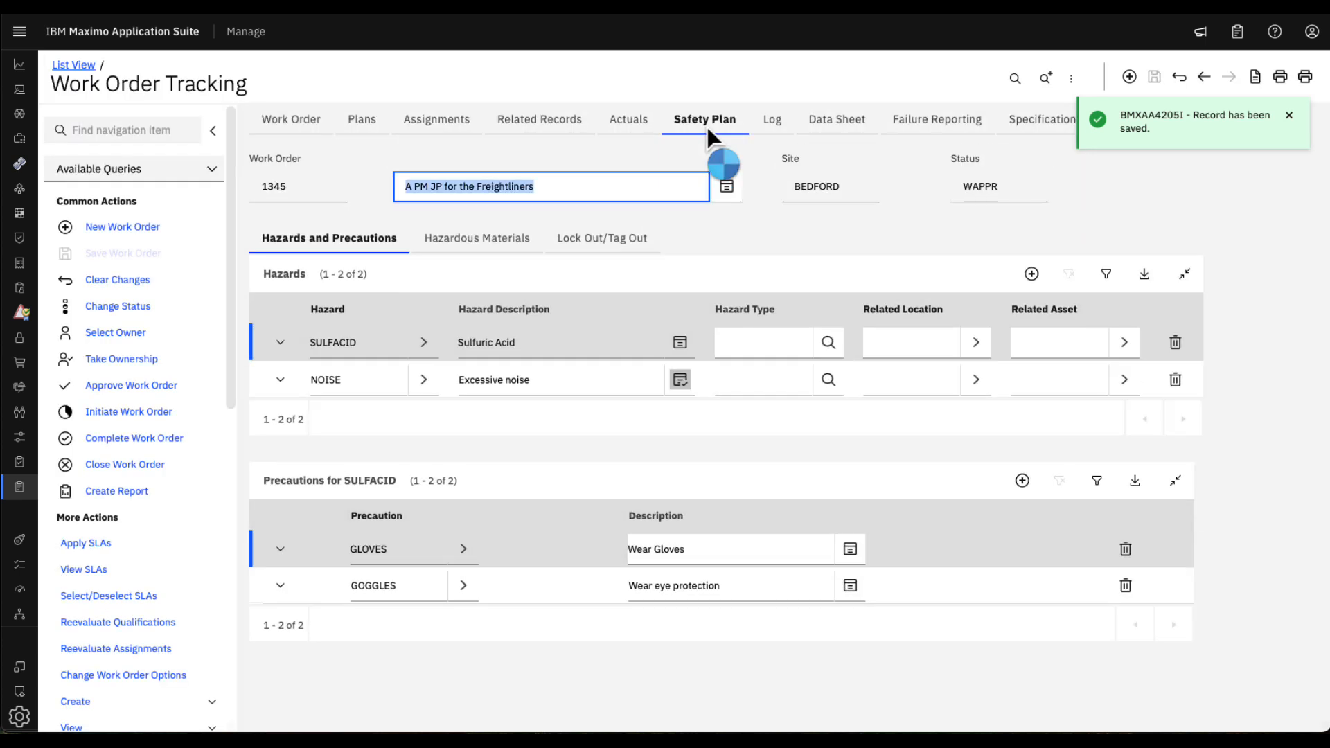